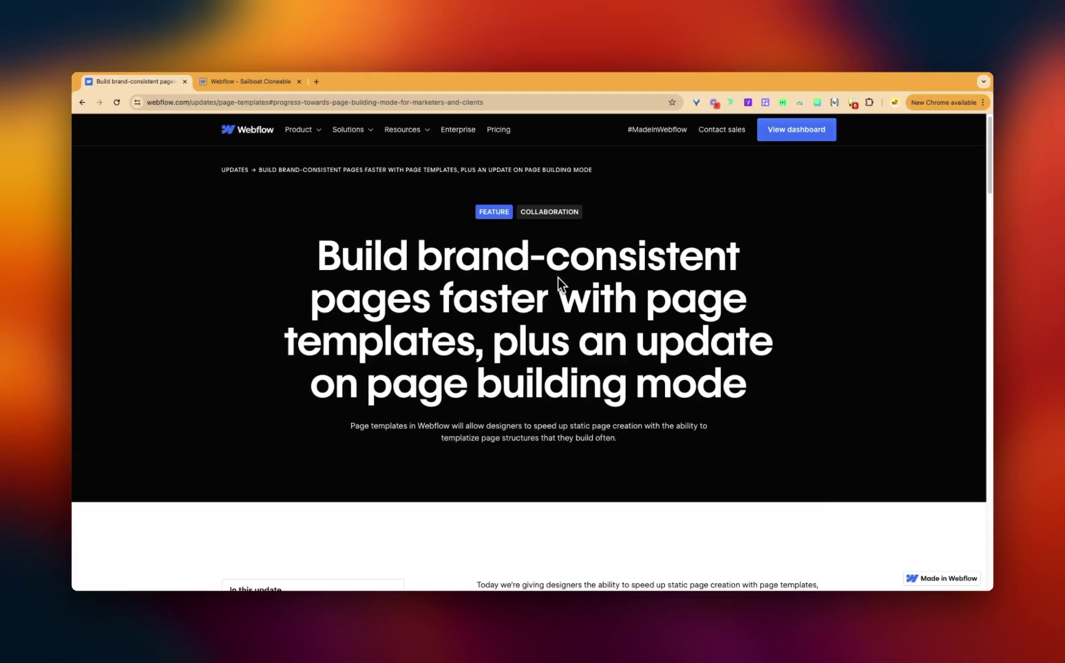
Read through the Webflow update article on page templates and the progress towards page building mode.
scroll(558, 276, "down", 5)
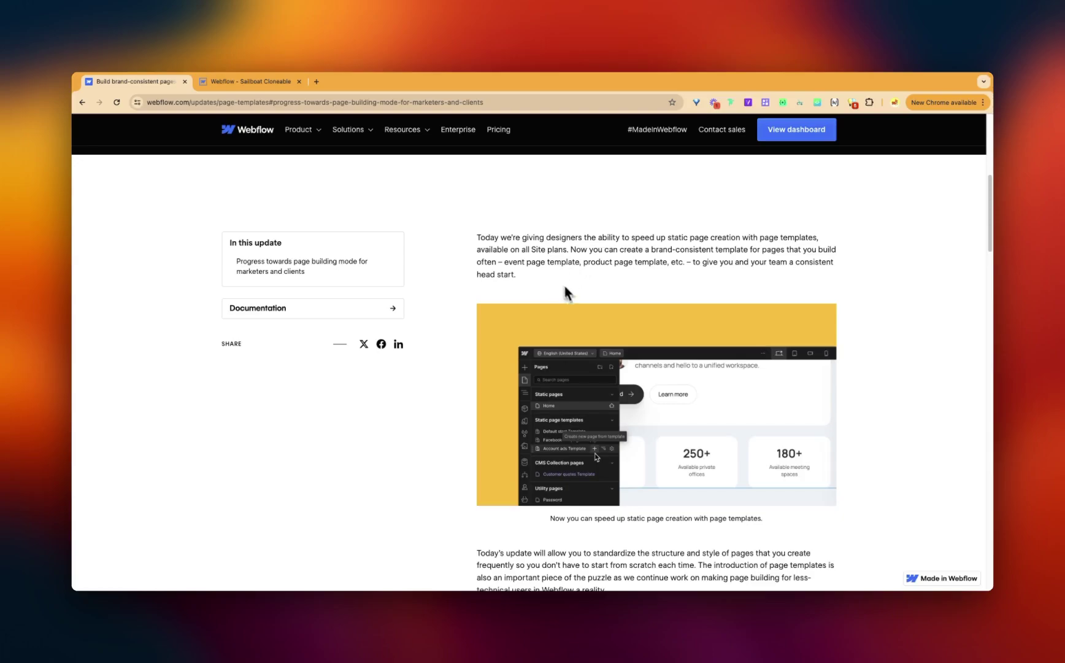
scroll(564, 294, "down", 5)
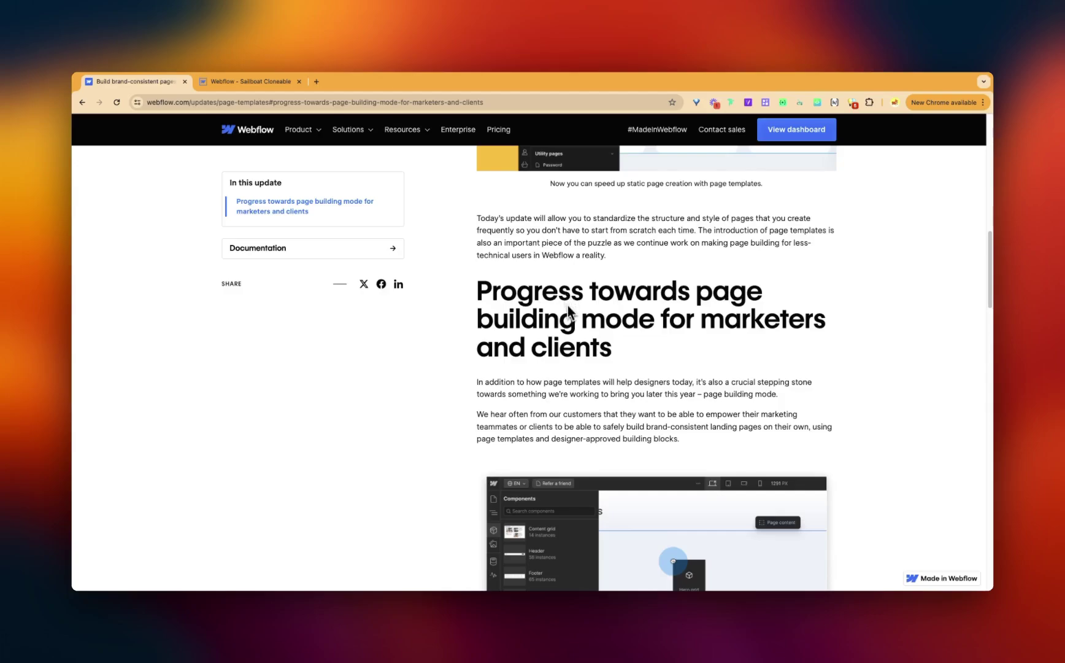
scroll(569, 311, "down", 1)
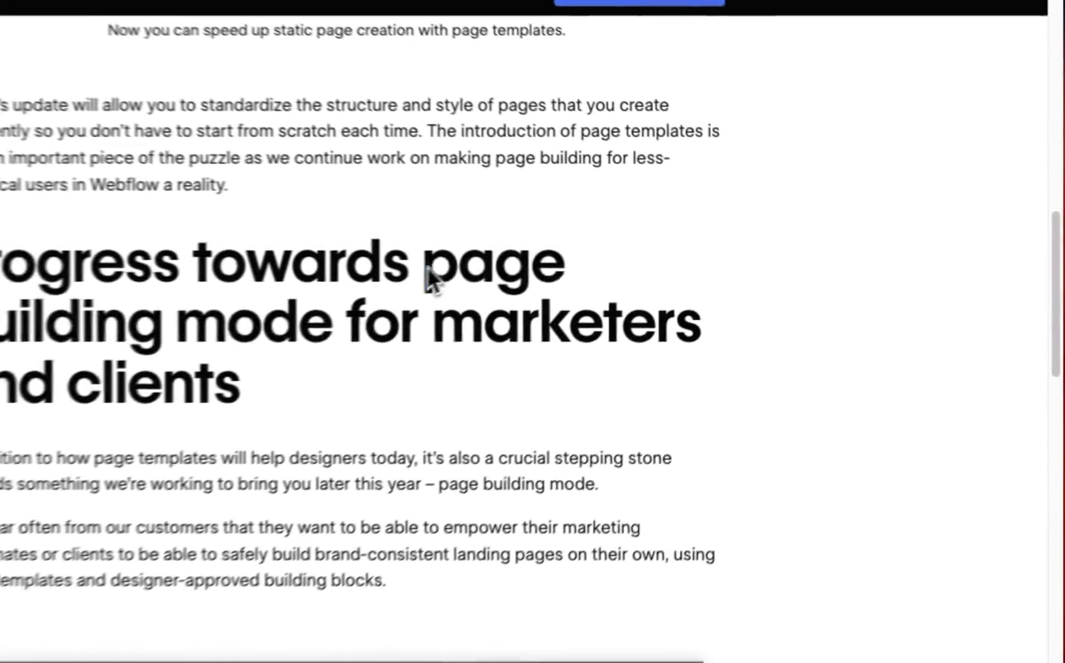
left_click_drag(696, 263, 656, 293)
left_click_drag(299, 339, 702, 408)
left_click(614, 422)
scroll(506, 428, "down", 5)
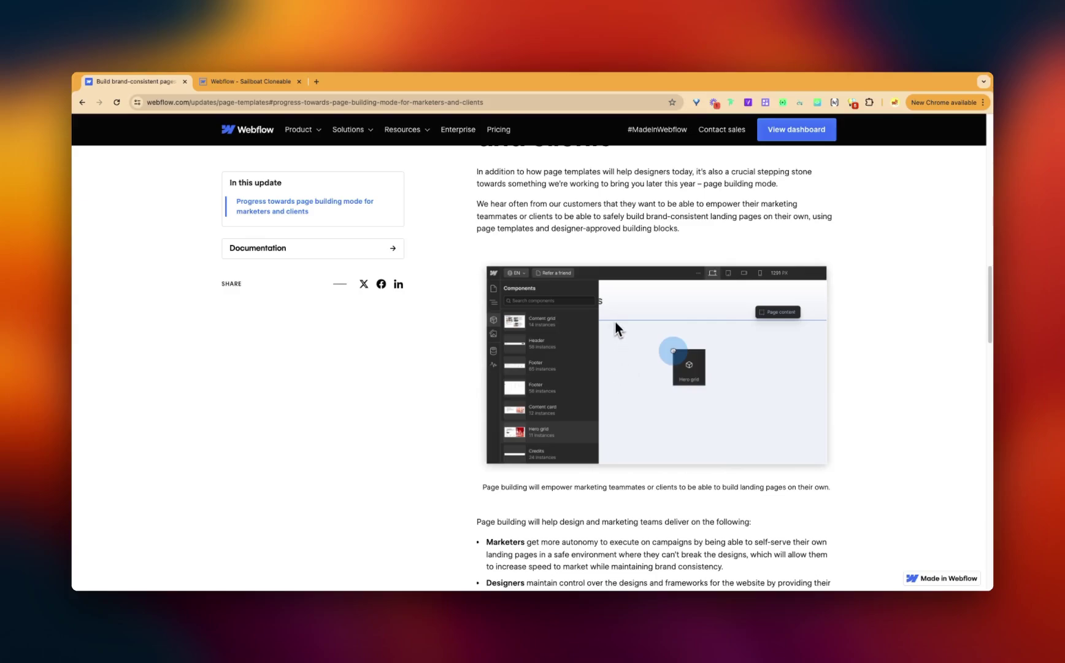
scroll(553, 294, "up", 10)
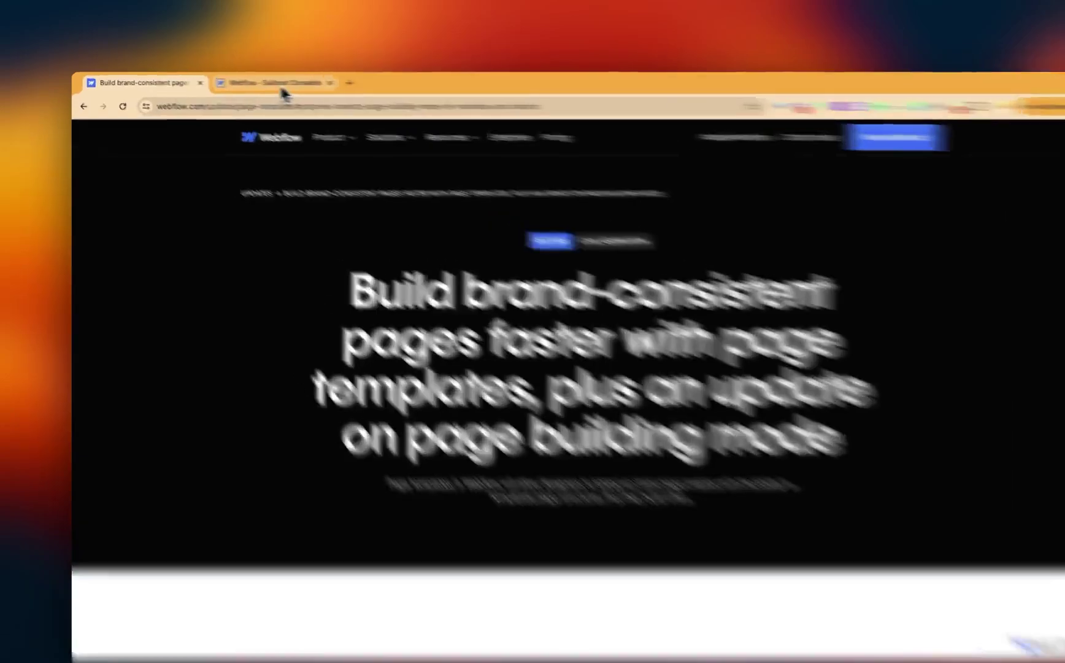
Switch to the Sailboat Cloneable project in the Webflow Designer and create a new static page with the default settings.
left_click(256, 83)
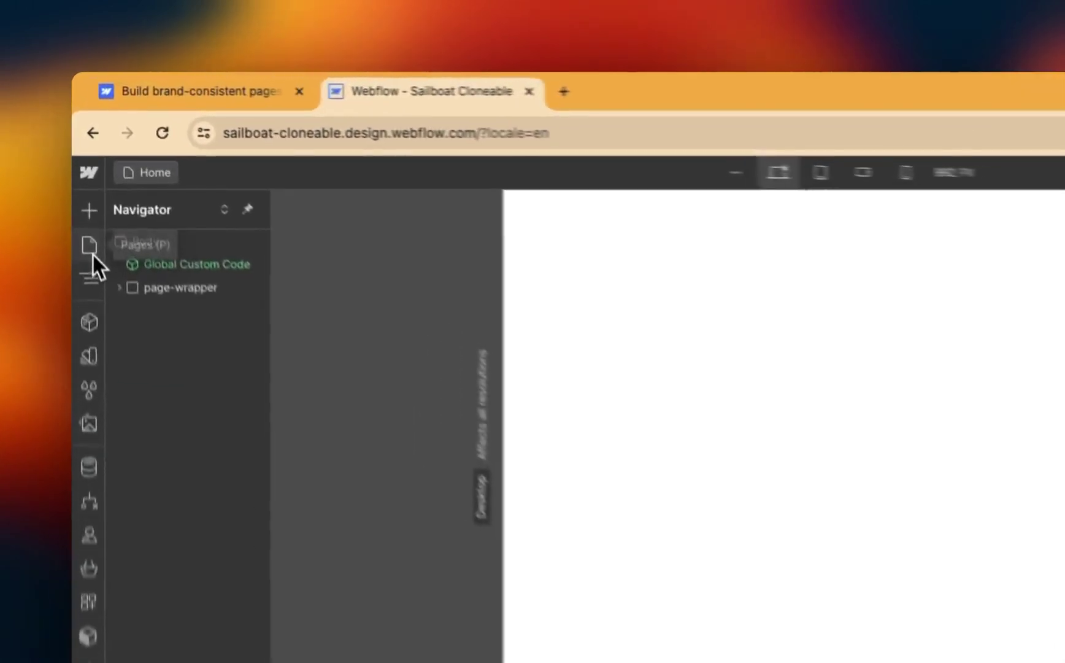
left_click(81, 159)
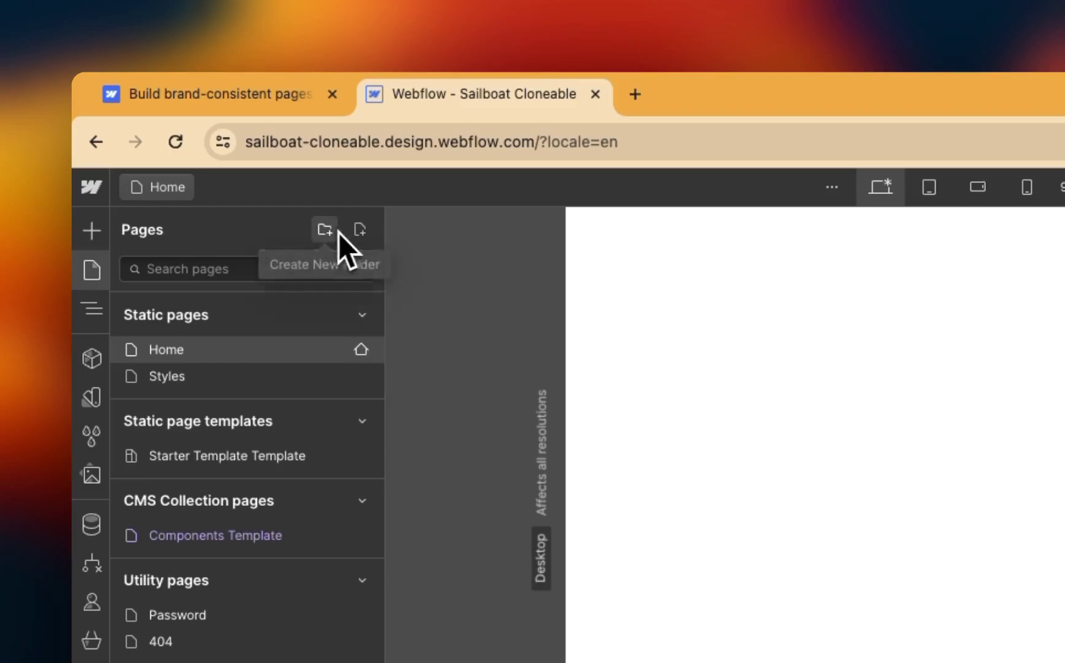
left_click(363, 235)
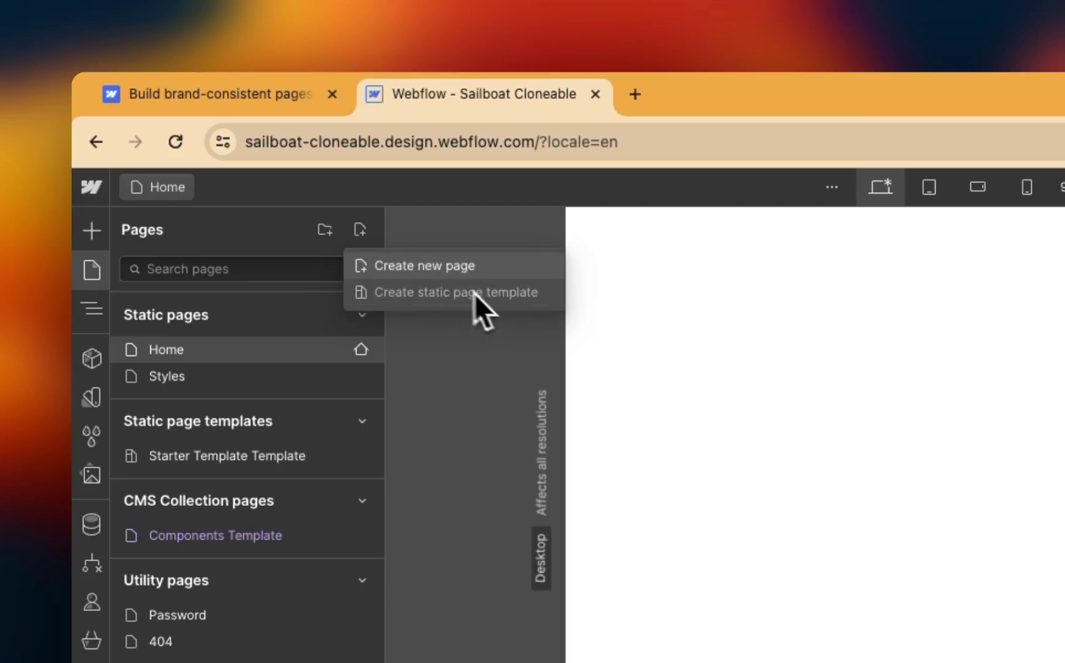
left_click(393, 267)
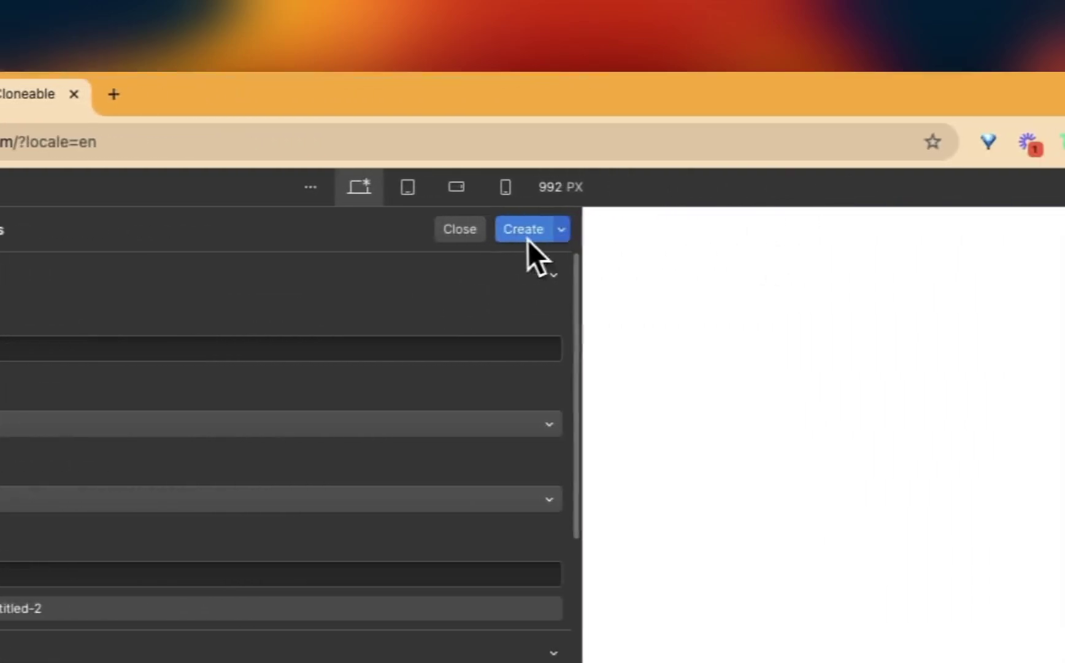
left_click(525, 235)
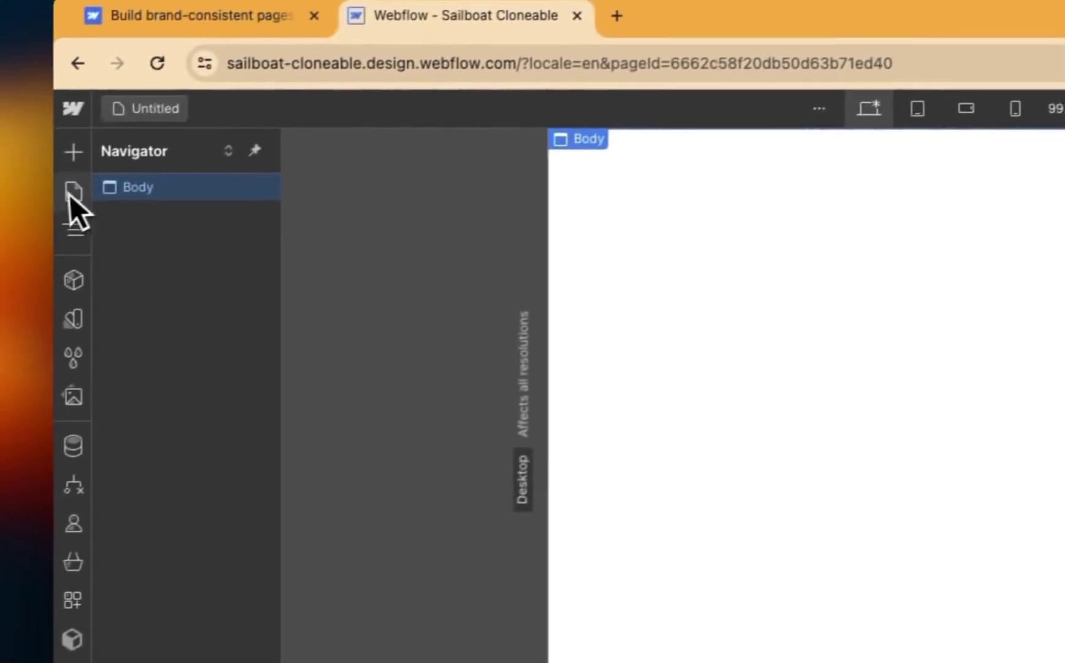
Copy the page-wrapper element from the Home page and paste it into the body of the Untitled page.
left_click(88, 195)
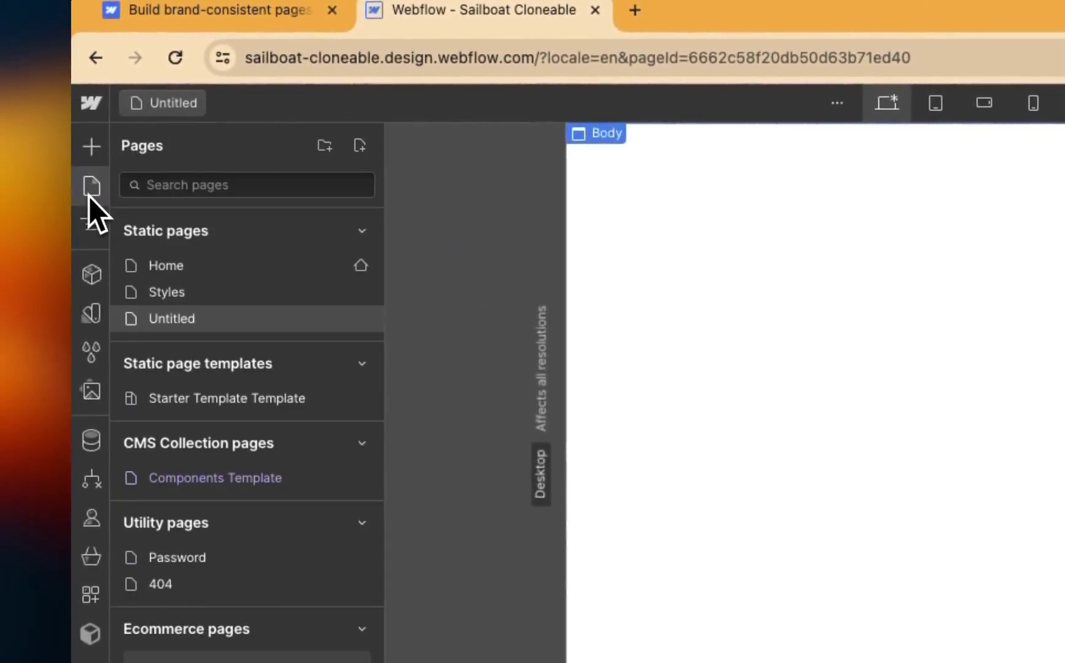
left_click(194, 270)
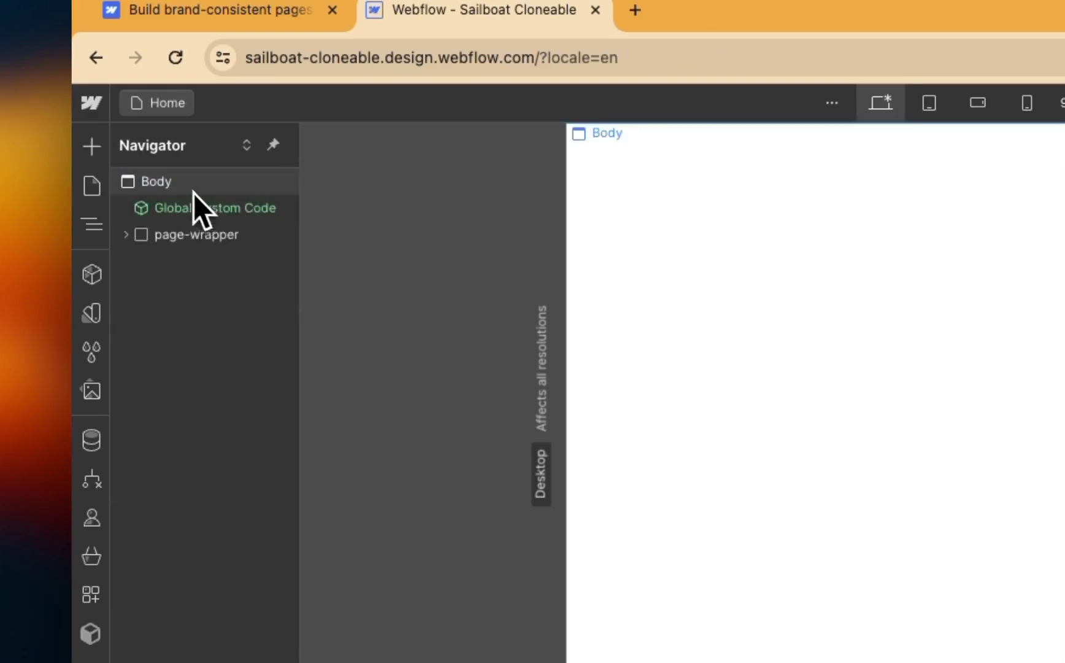
left_click(190, 236)
left_click(91, 190)
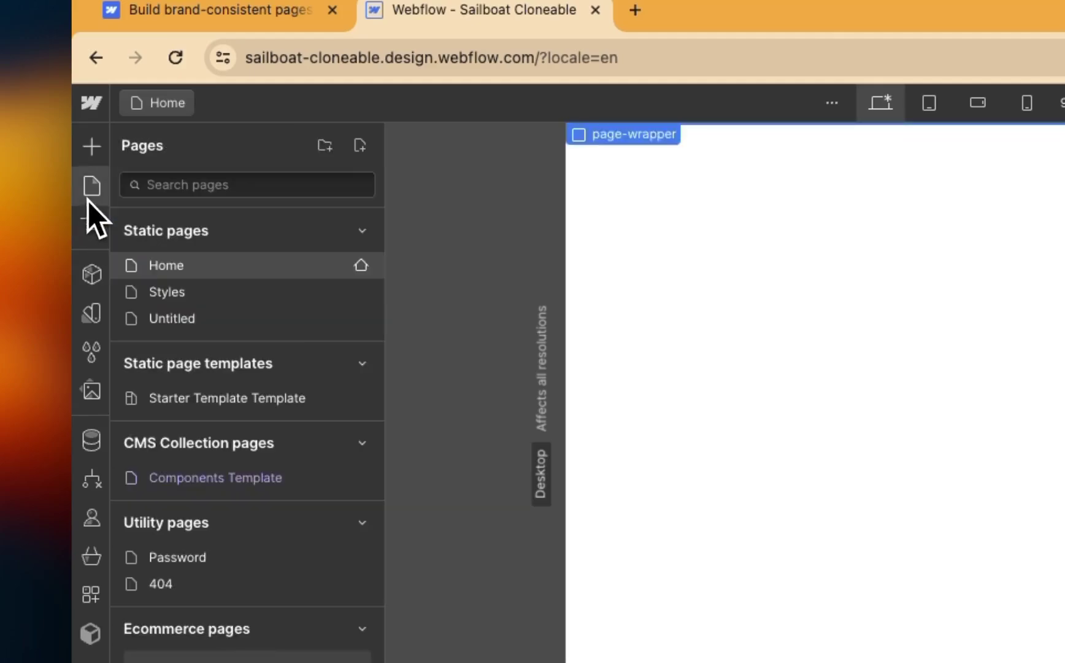
left_click(200, 318)
left_click(171, 187)
key("ctrl+v")
left_click(182, 210)
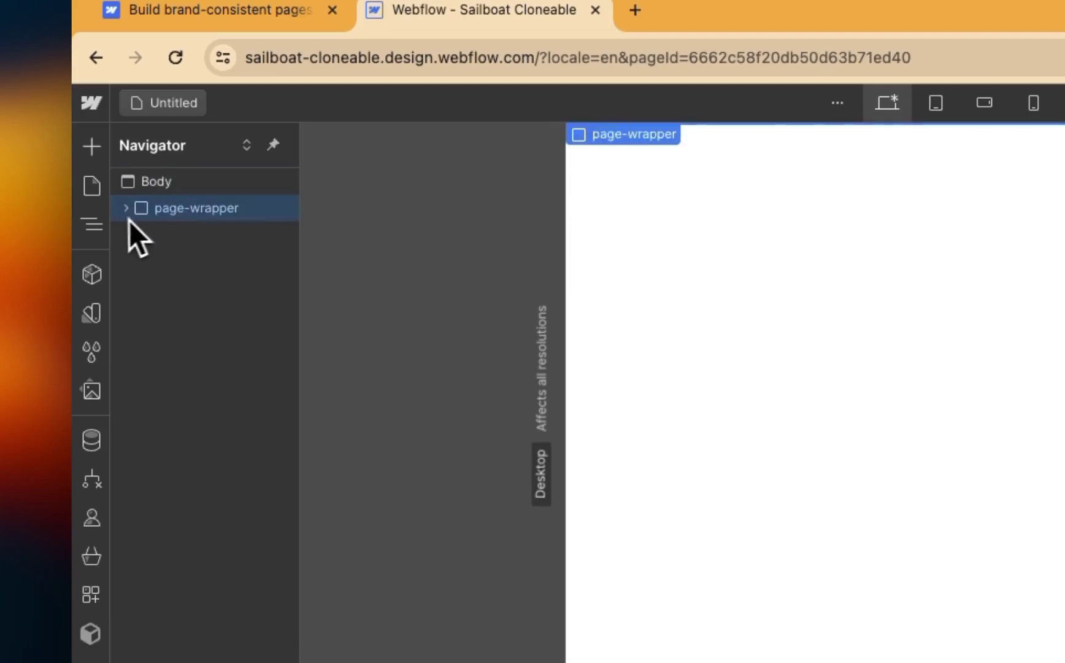
Add the Global Custom Code component inside page-wrapper and place it above page-main.
left_click(92, 275)
left_click(203, 620)
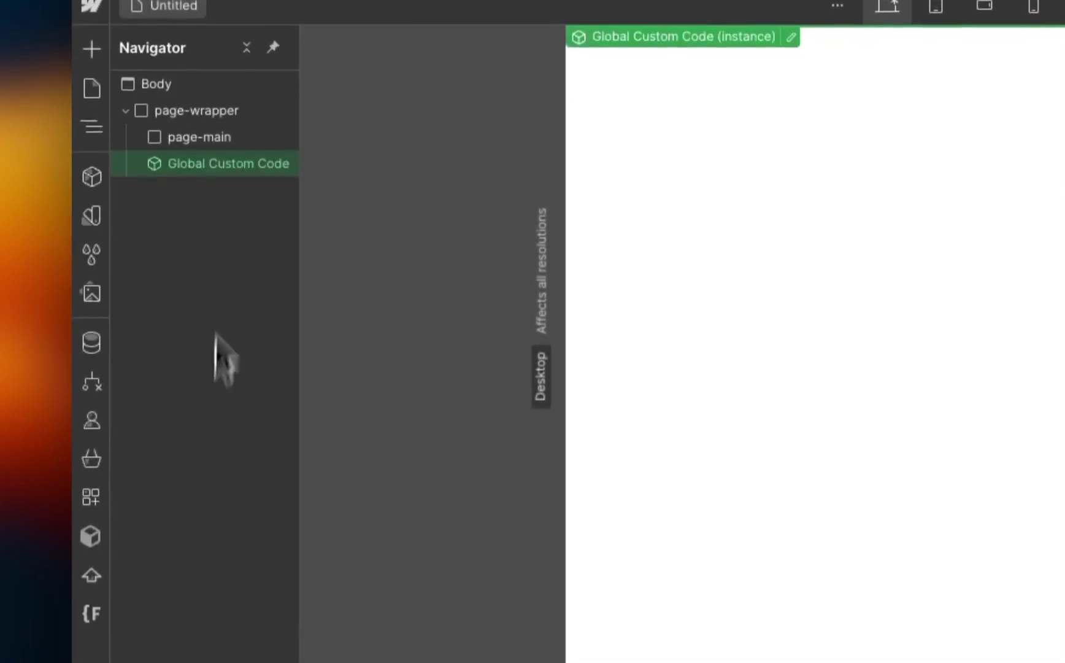
left_click_drag(218, 164, 260, 141)
Add the Global Navbar component and place it between Global Custom Code and page-main.
left_click(203, 342)
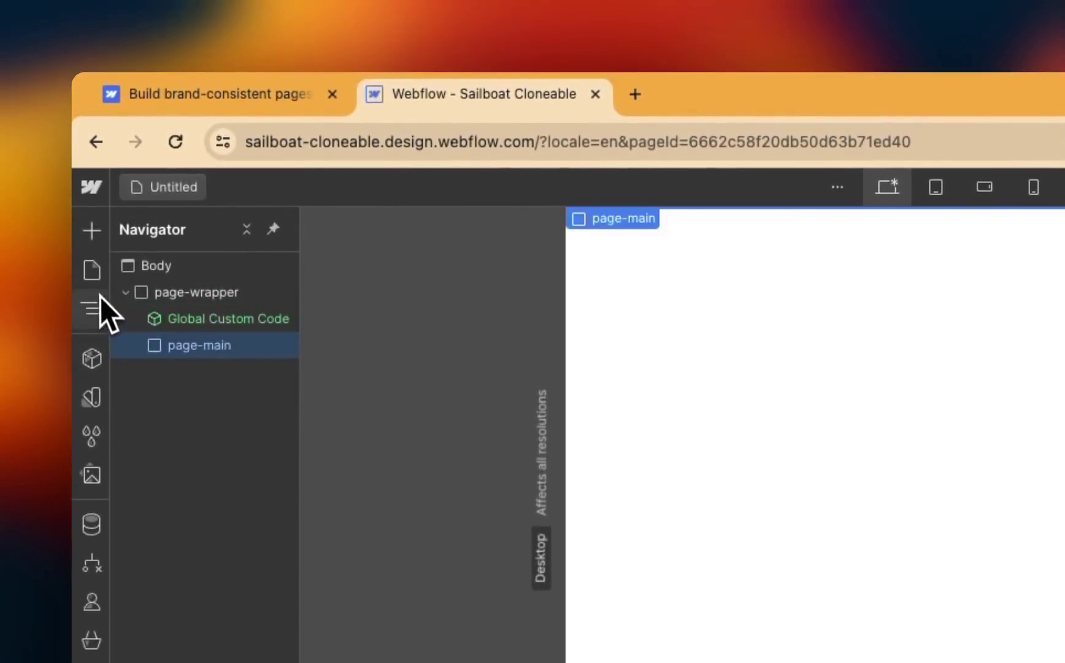
left_click(98, 358)
left_click(205, 374)
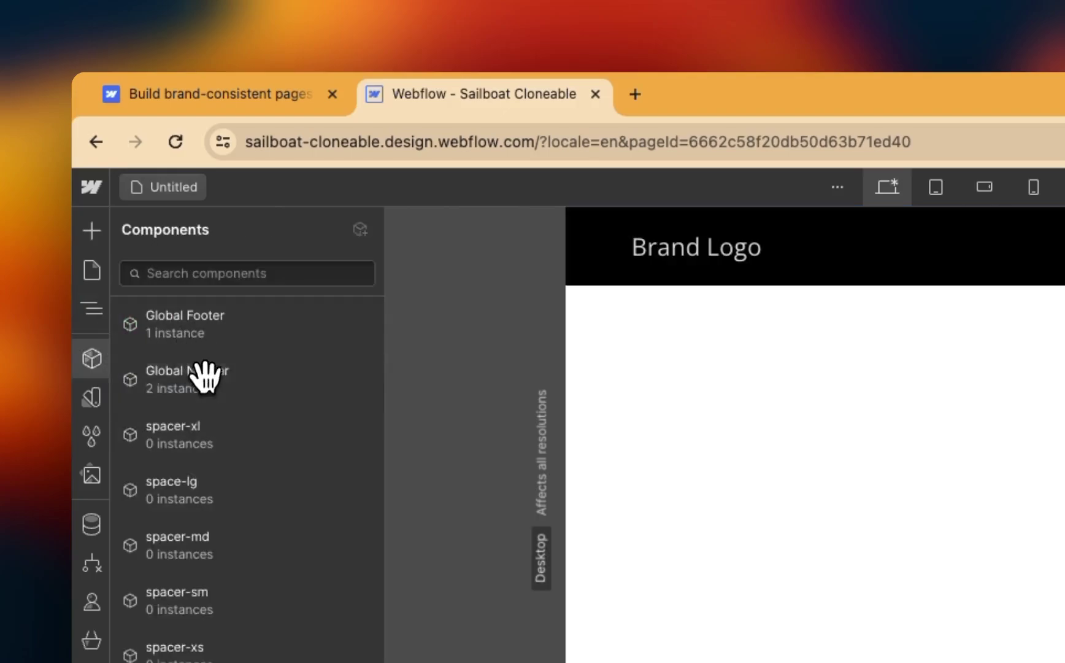
left_click_drag(211, 371, 177, 348)
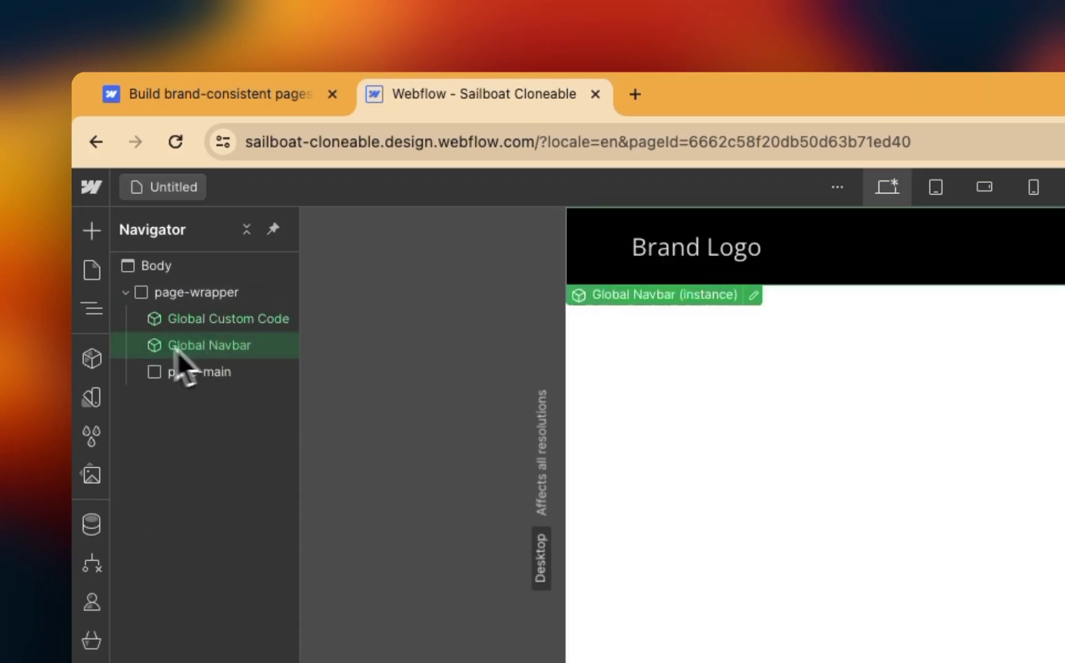
Add the Global Footer component and place it directly below page-main within page-wrapper.
left_click(97, 357)
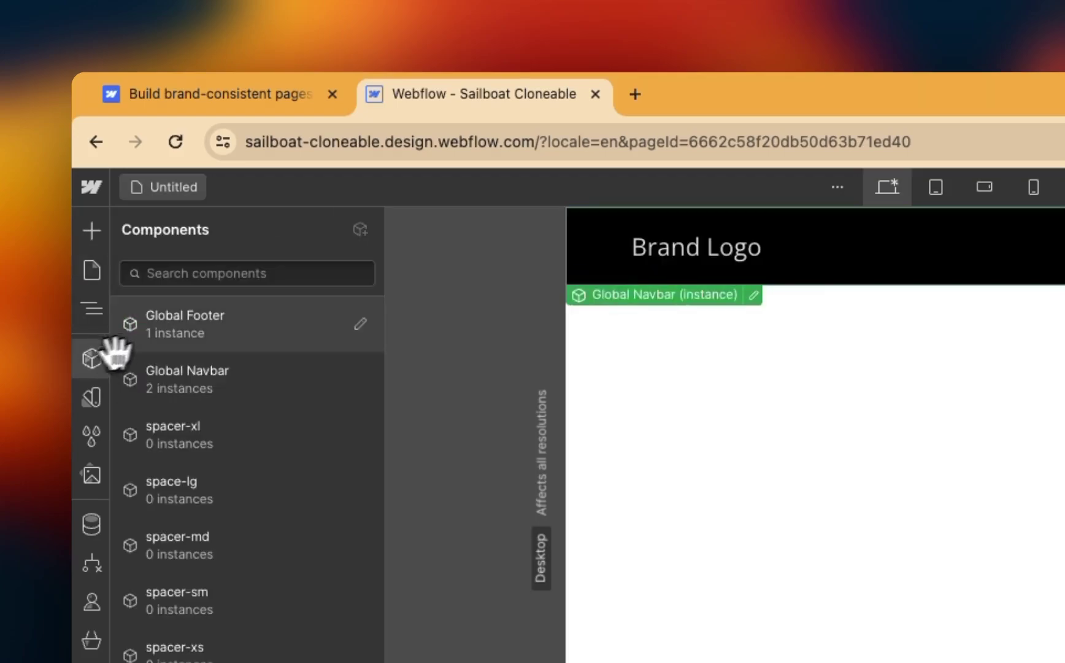
left_click(189, 324)
left_click_drag(209, 371, 199, 400)
left_click(202, 371)
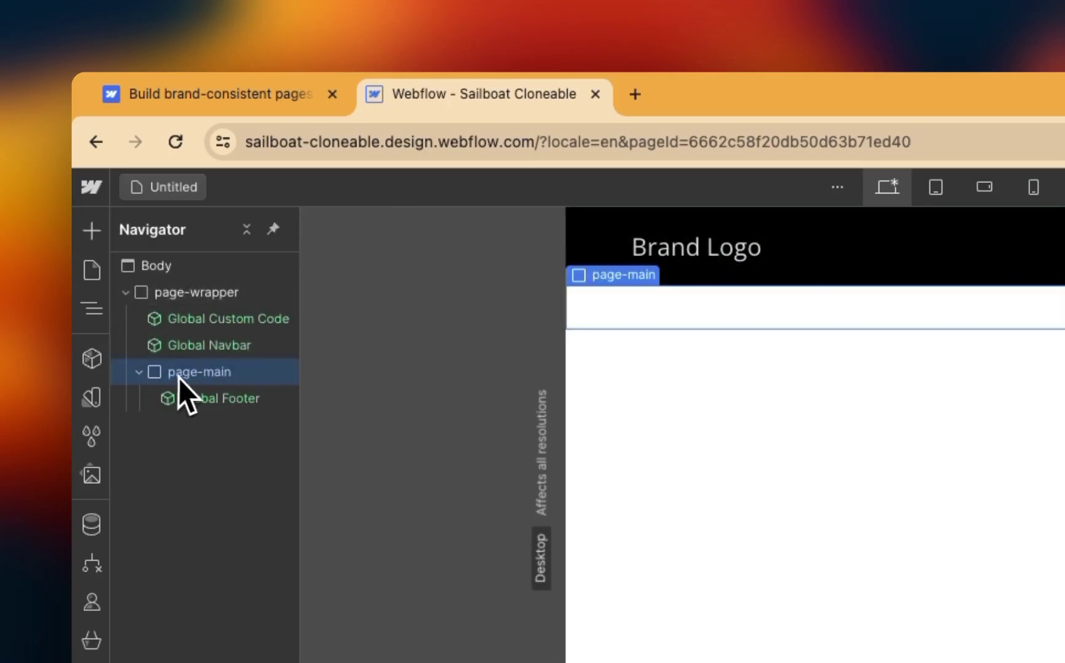
left_click(171, 402)
mouse_move(170, 402)
left_mouse_down()
mouse_move(123, 404)
mouse_move(175, 390)
left_mouse_up()
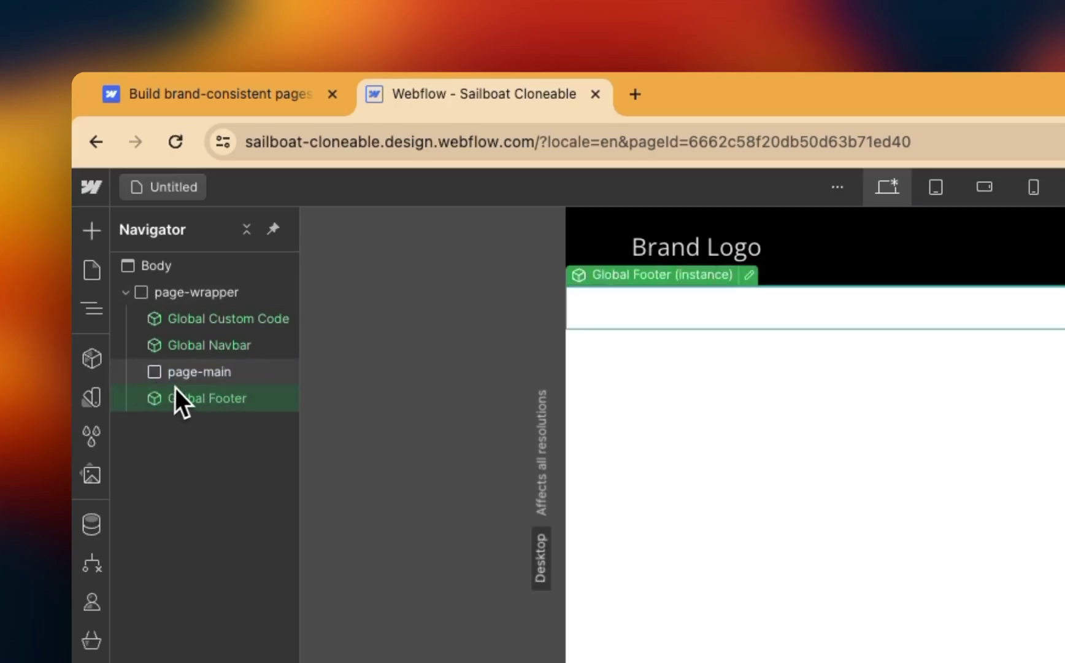
Insert a div block inside page-main and give it the class "section".
left_click(180, 384)
key("super+k")
type("div")
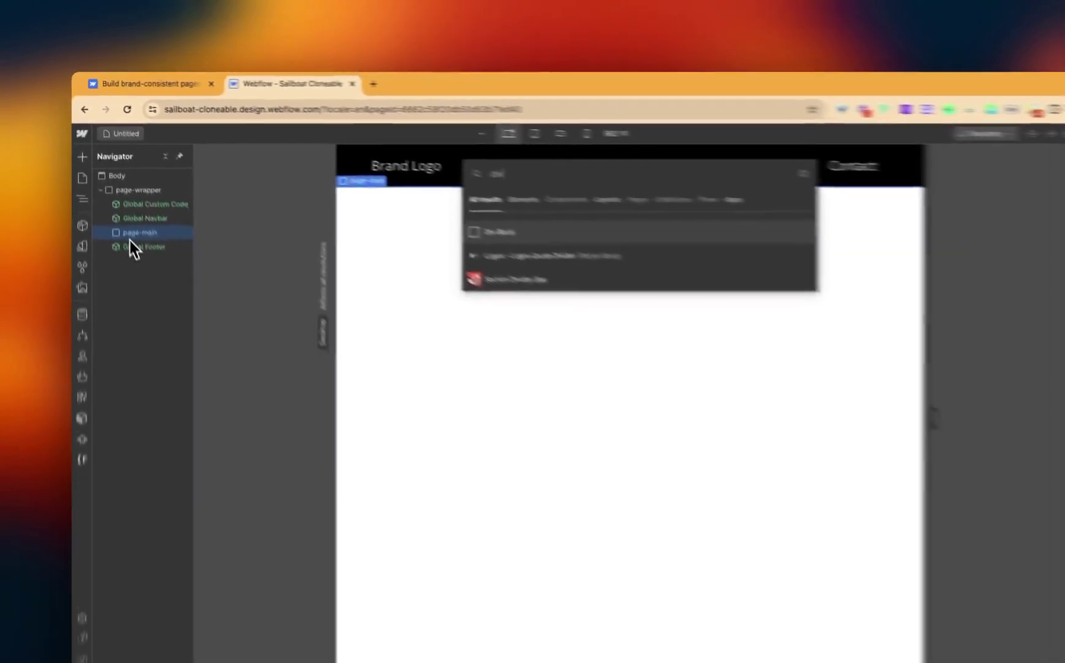
key("Return")
key("super+Return")
type("section")
key("Return")
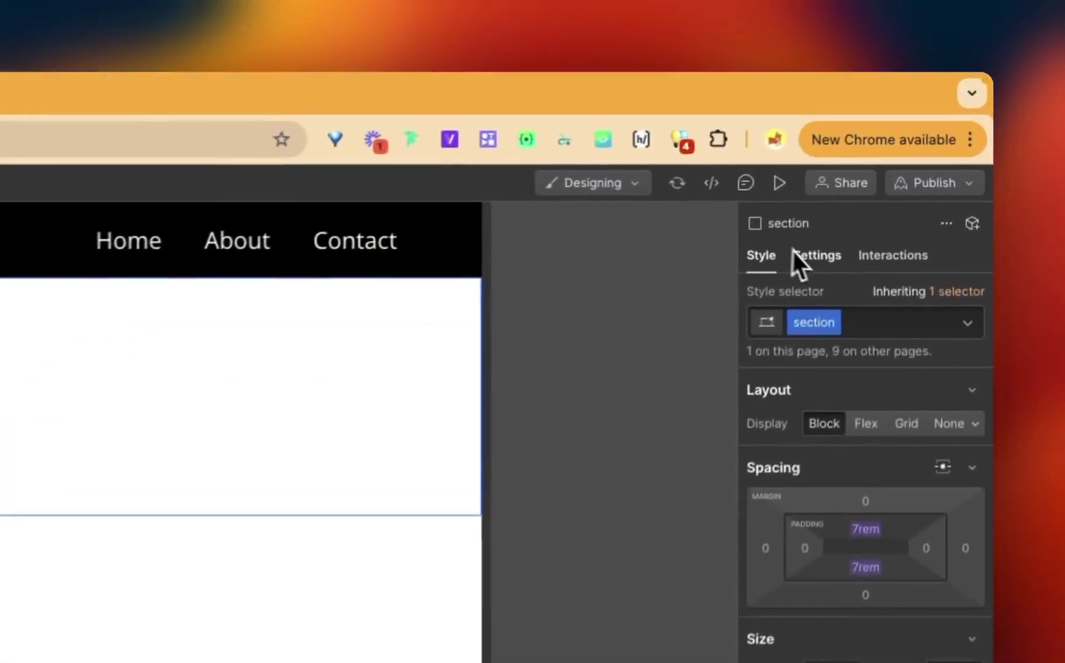
Set the HTML tag of the new section div to Section.
left_click(914, 154)
left_click(820, 343)
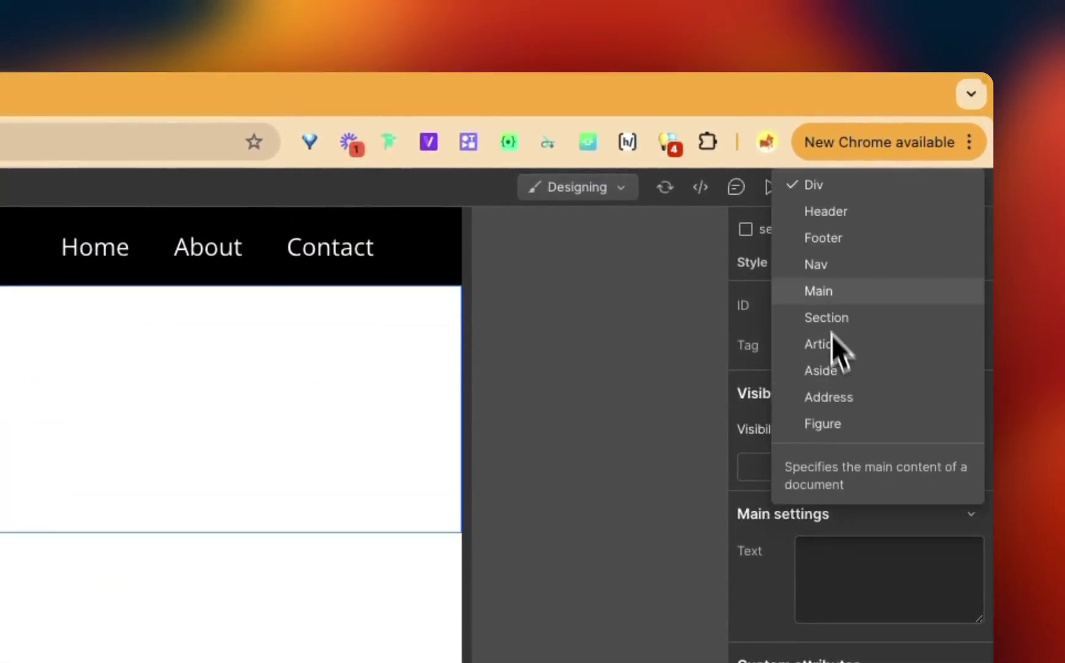
left_click(842, 328)
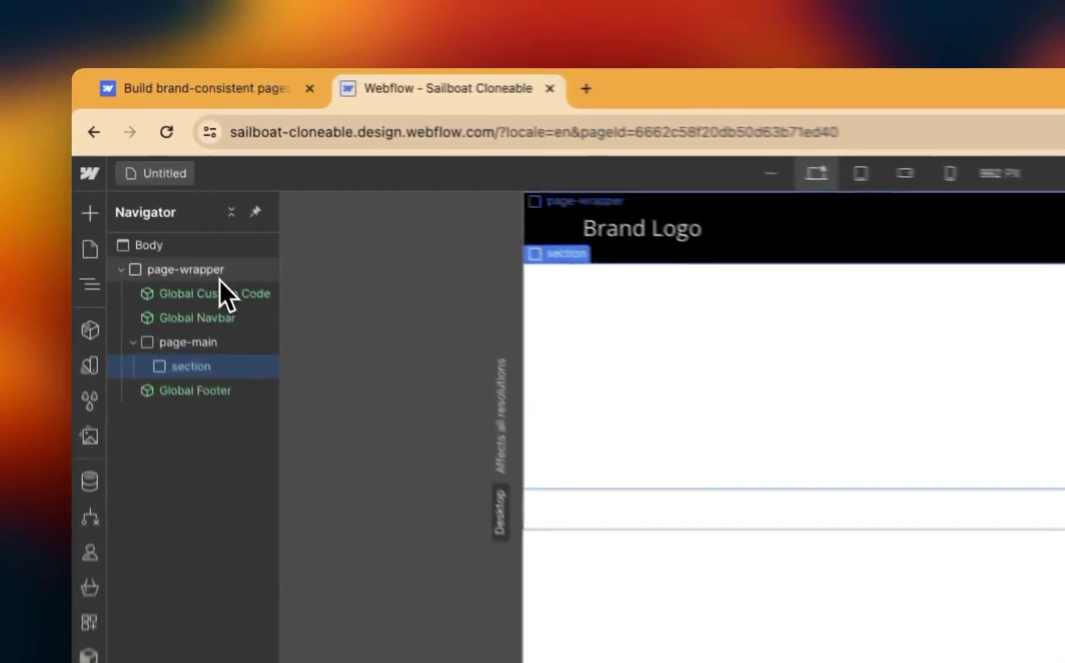
Open the Starter Template page template and examine its nested structure, from page-wrapper down to the column and the Global Footer.
left_click(134, 169)
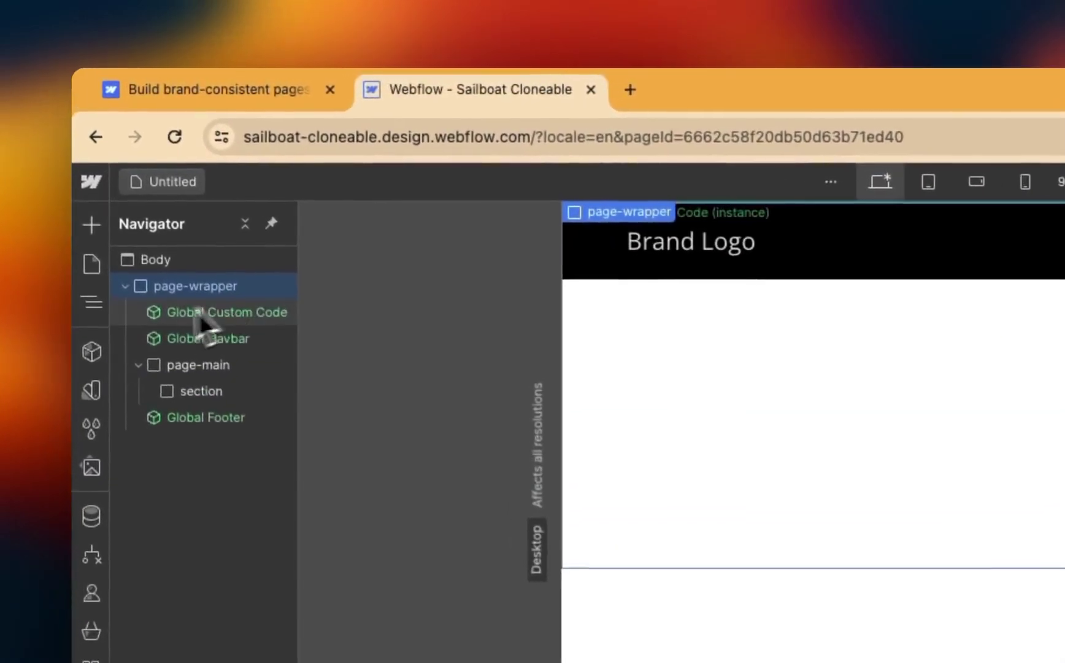
left_click(99, 265)
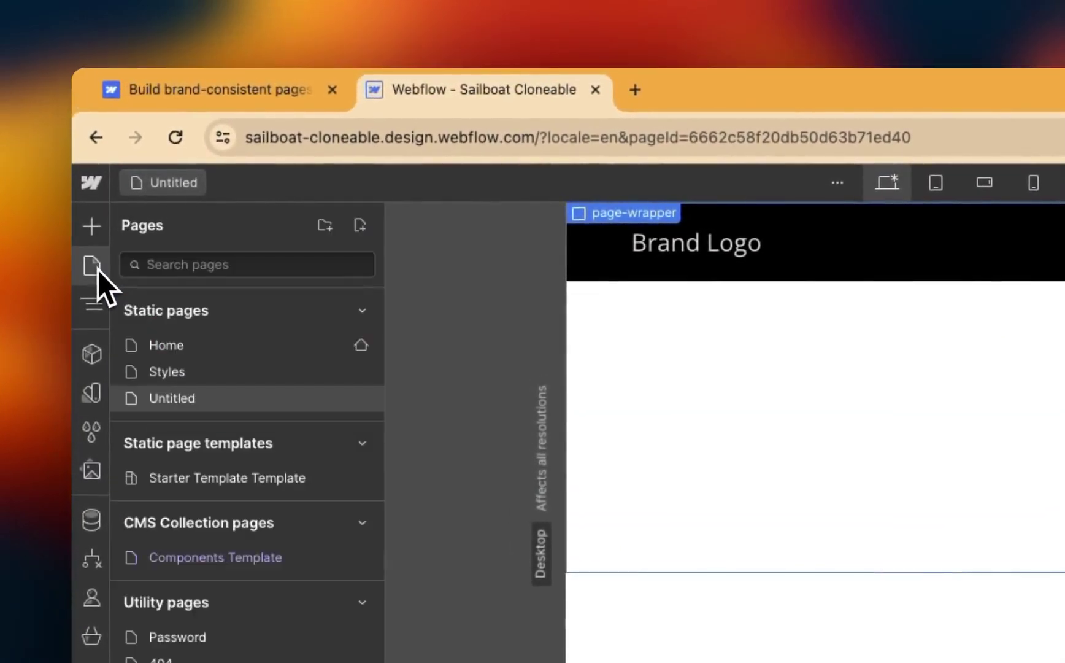
left_click(220, 481)
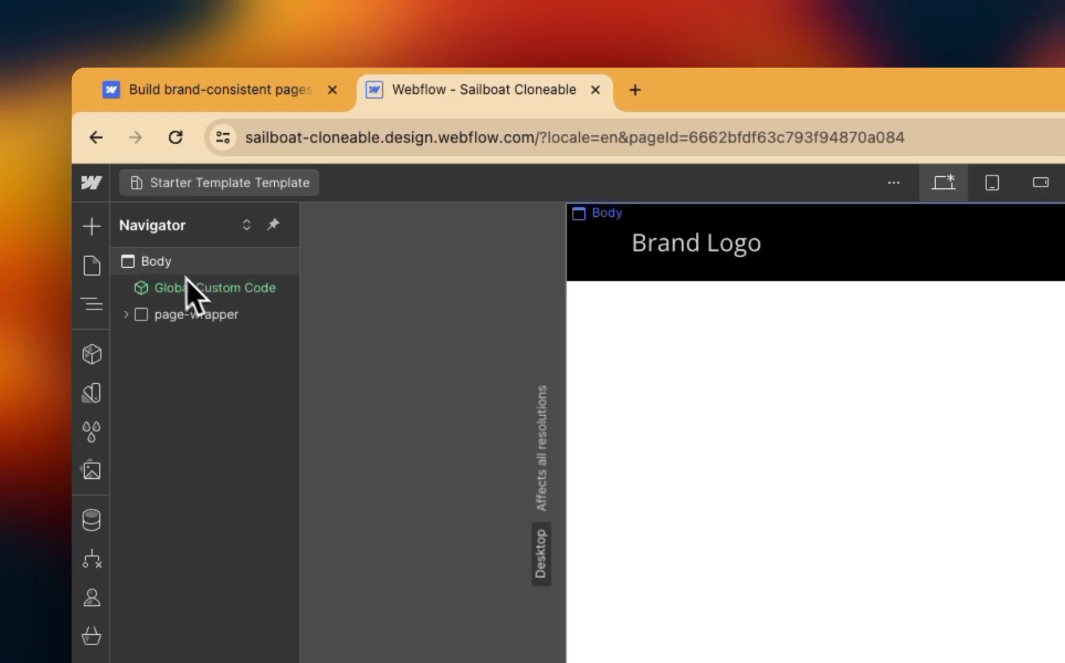
left_click(127, 314)
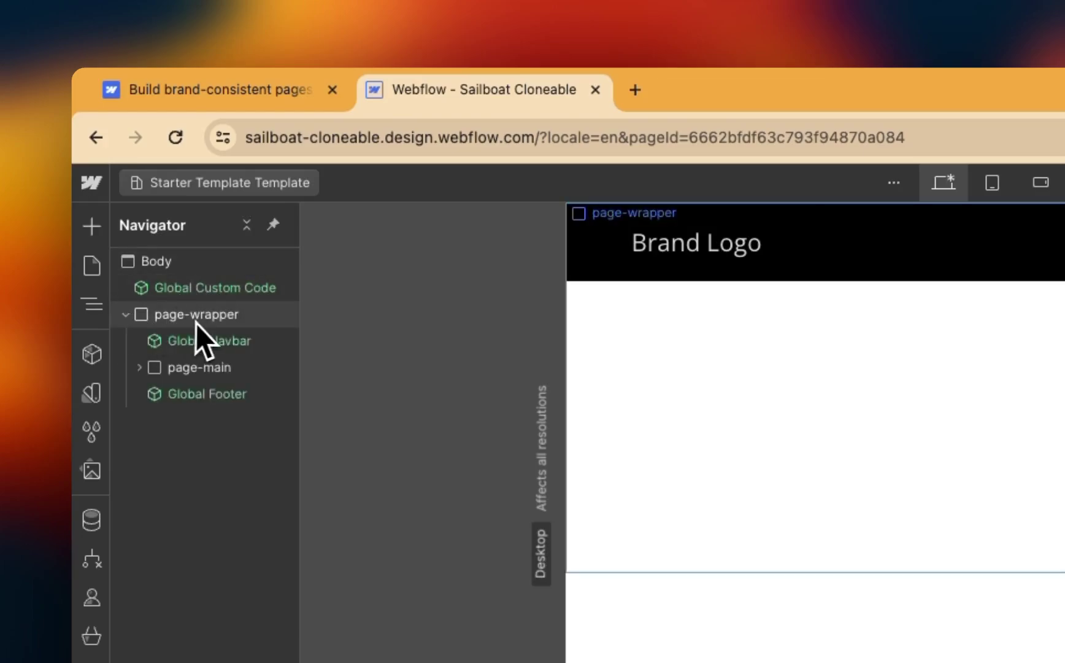
left_click(208, 368)
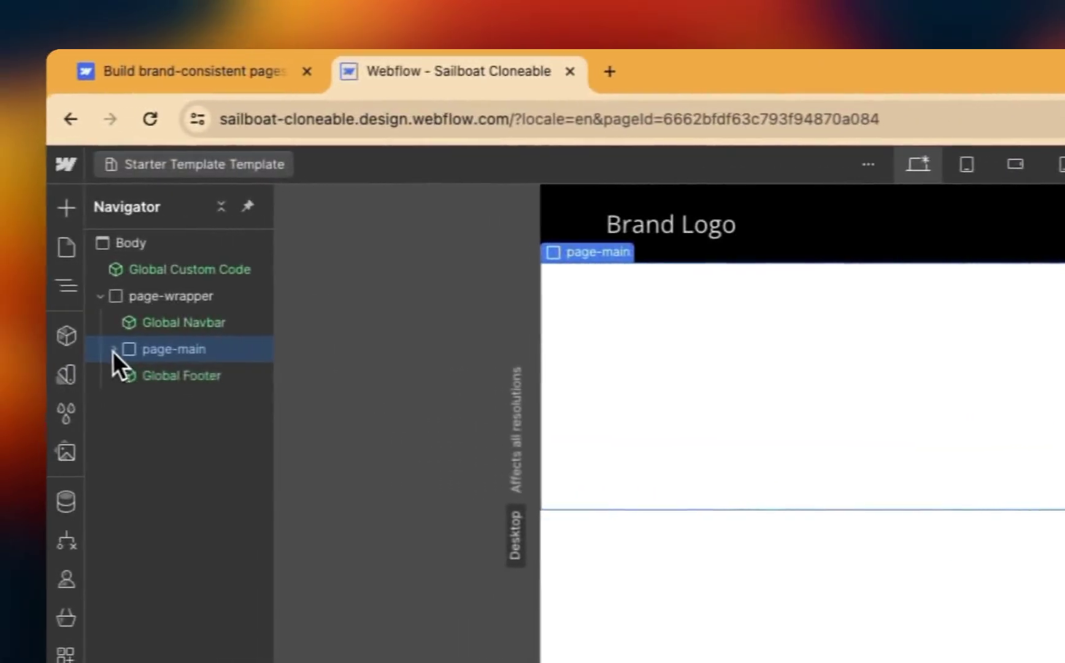
left_click(114, 348)
left_click(197, 375)
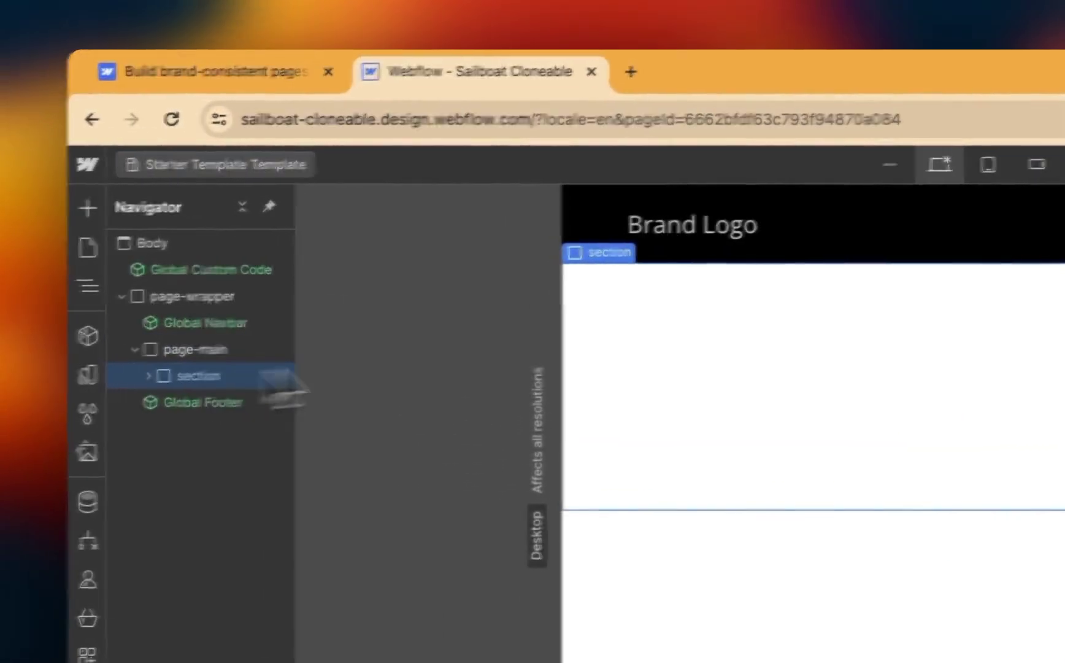
left_click(148, 376)
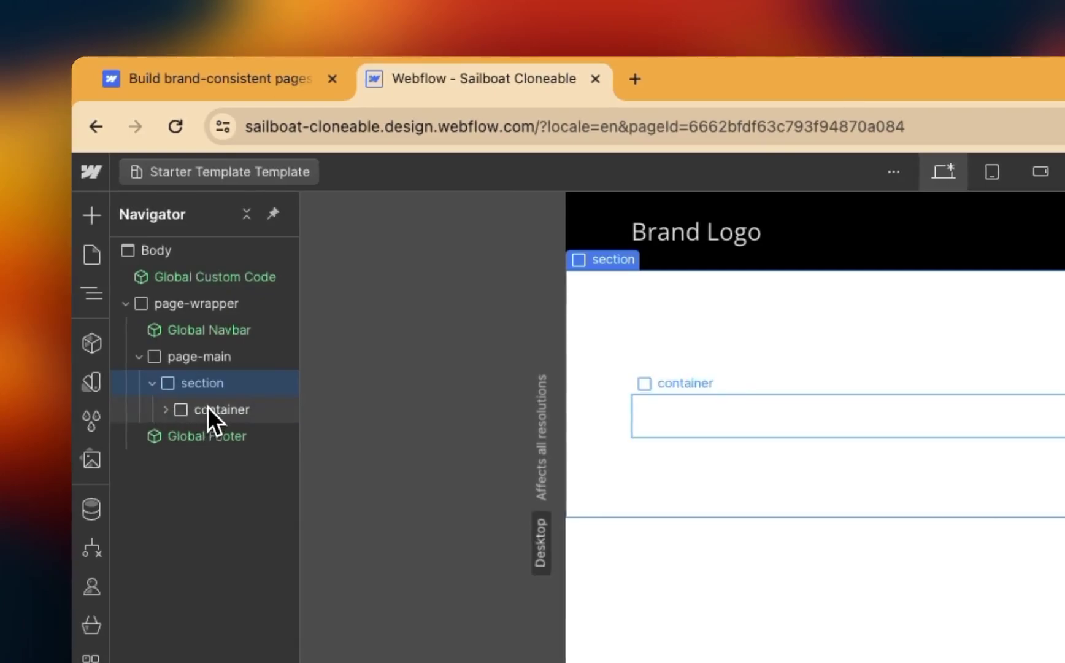
left_click(207, 408)
left_click(165, 409)
left_click(197, 435)
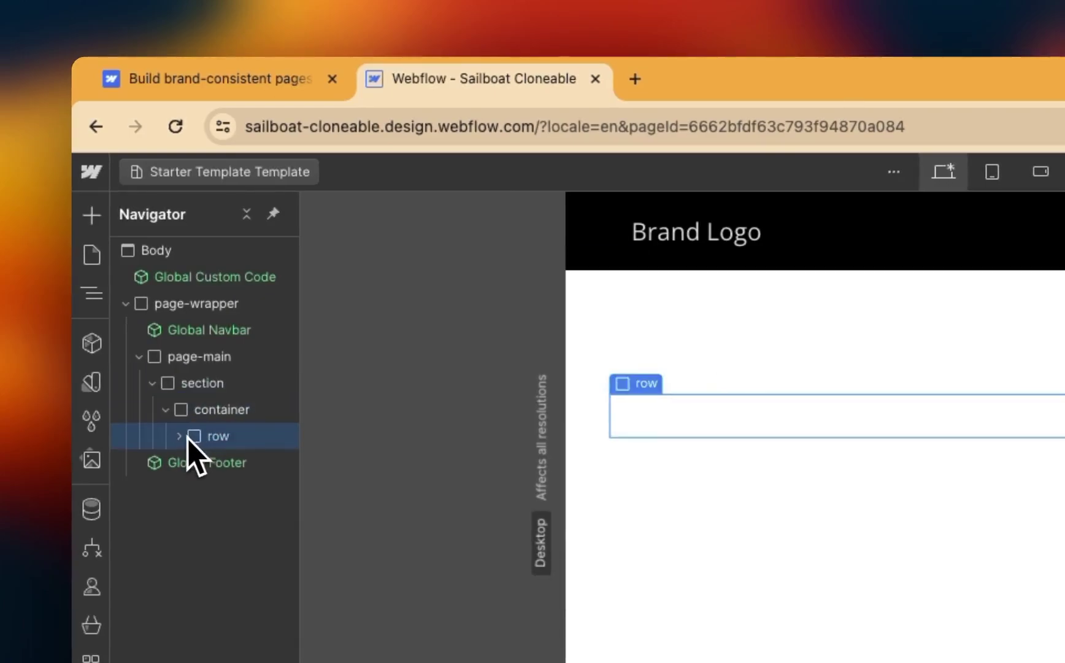
left_click(179, 435)
left_click(239, 463)
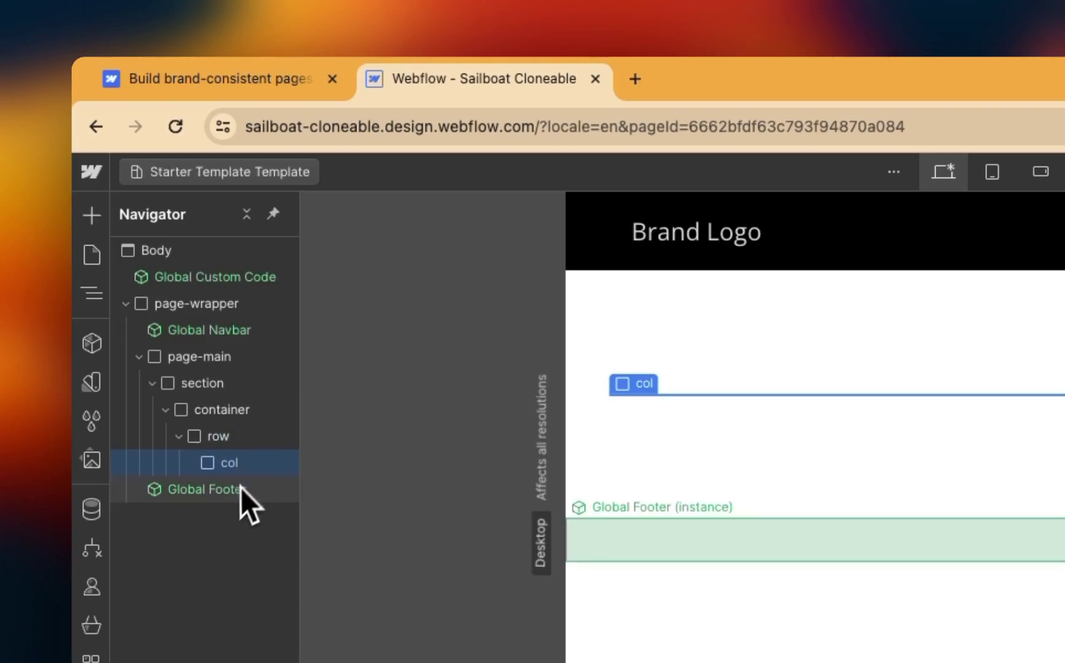
left_click(237, 491)
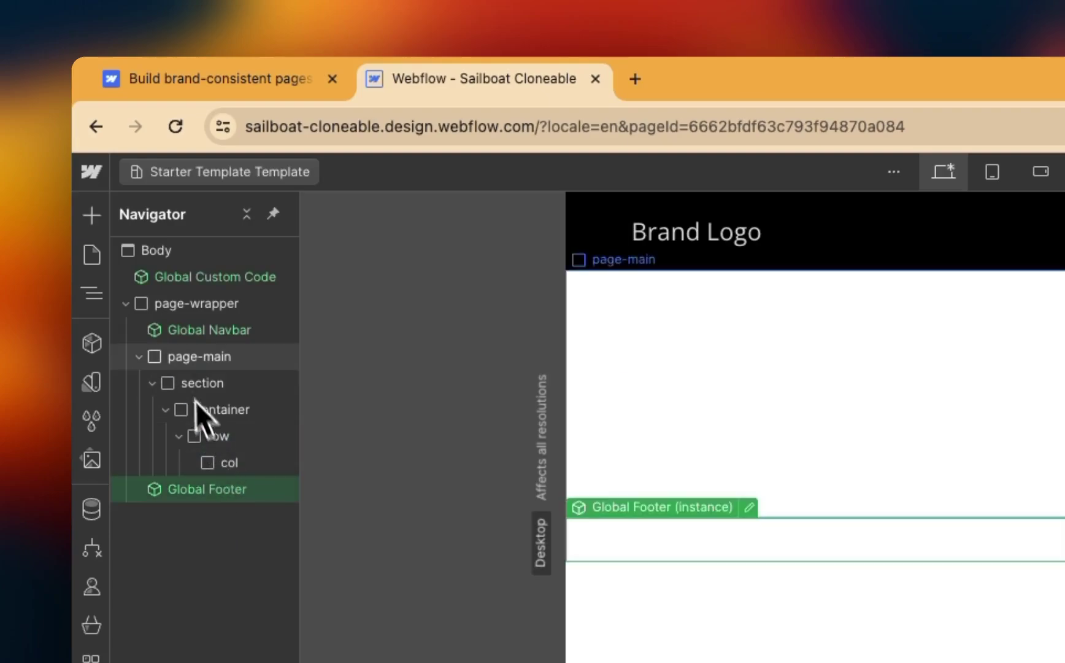
Collapse page-main and page-wrapper in the Starter Template's structure and show the site's page list.
left_click(140, 356)
left_click(126, 303)
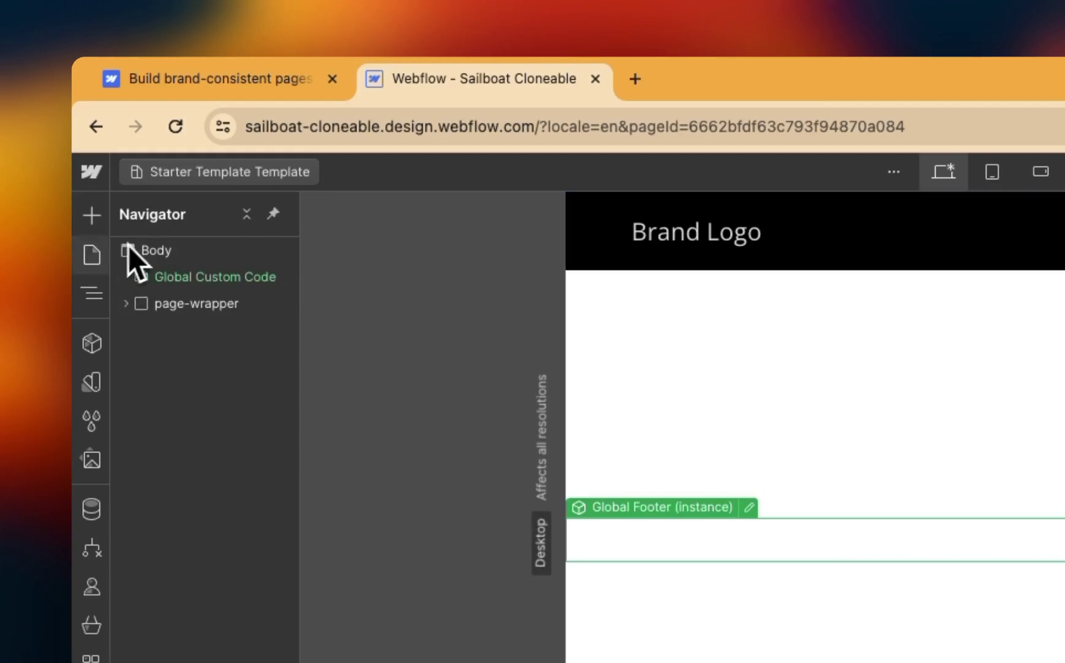
left_click(93, 263)
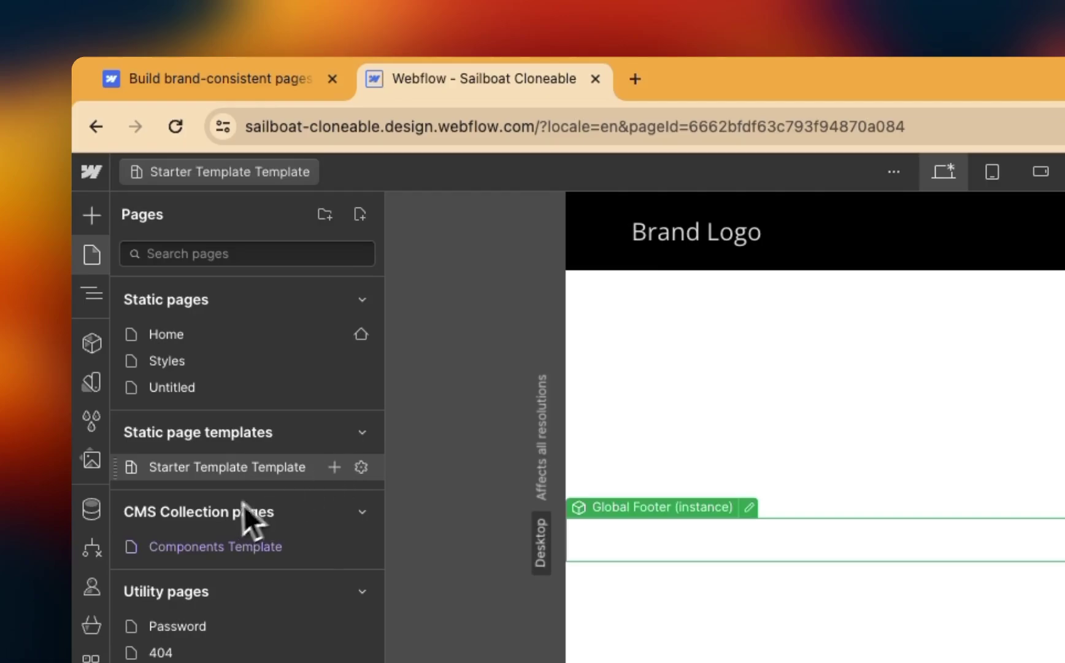
left_click(360, 220)
left_click(416, 277)
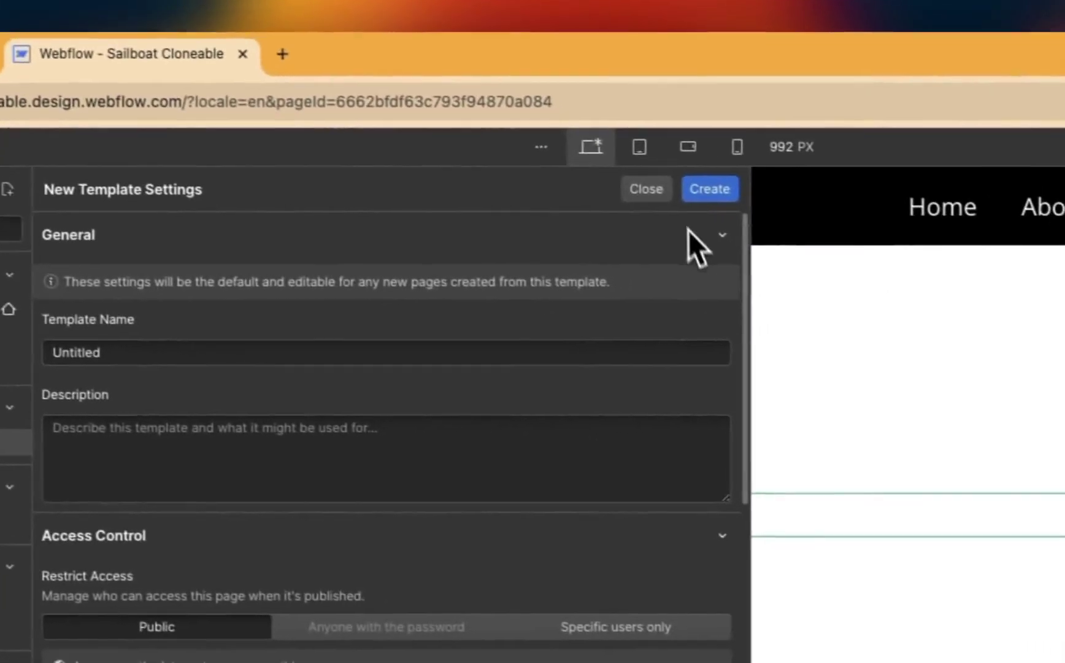
left_click(648, 192)
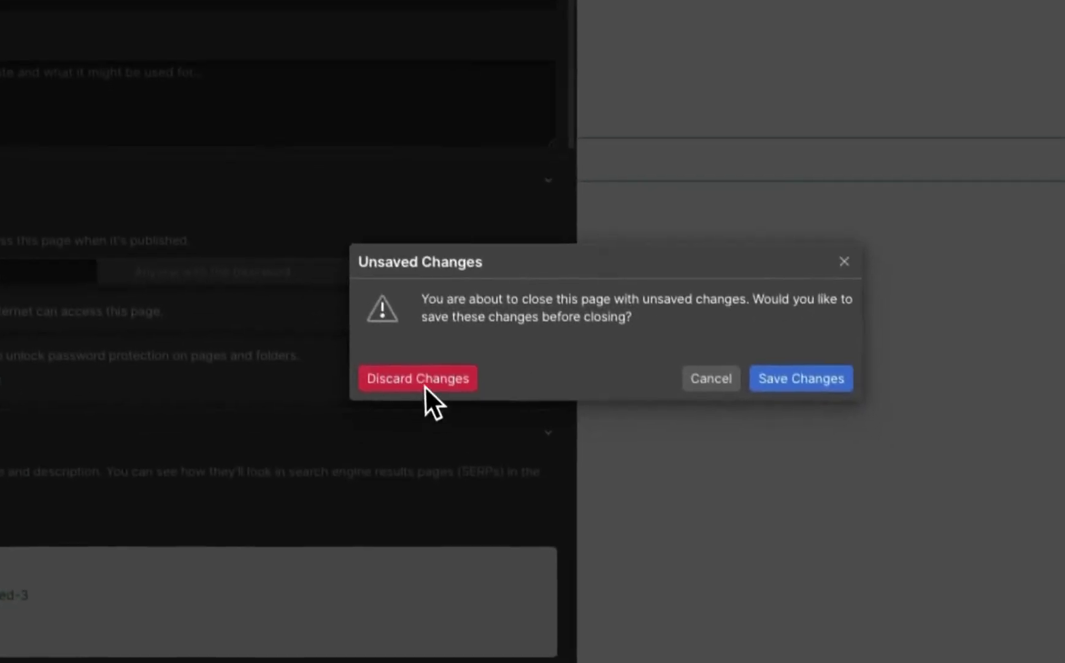
left_click(424, 386)
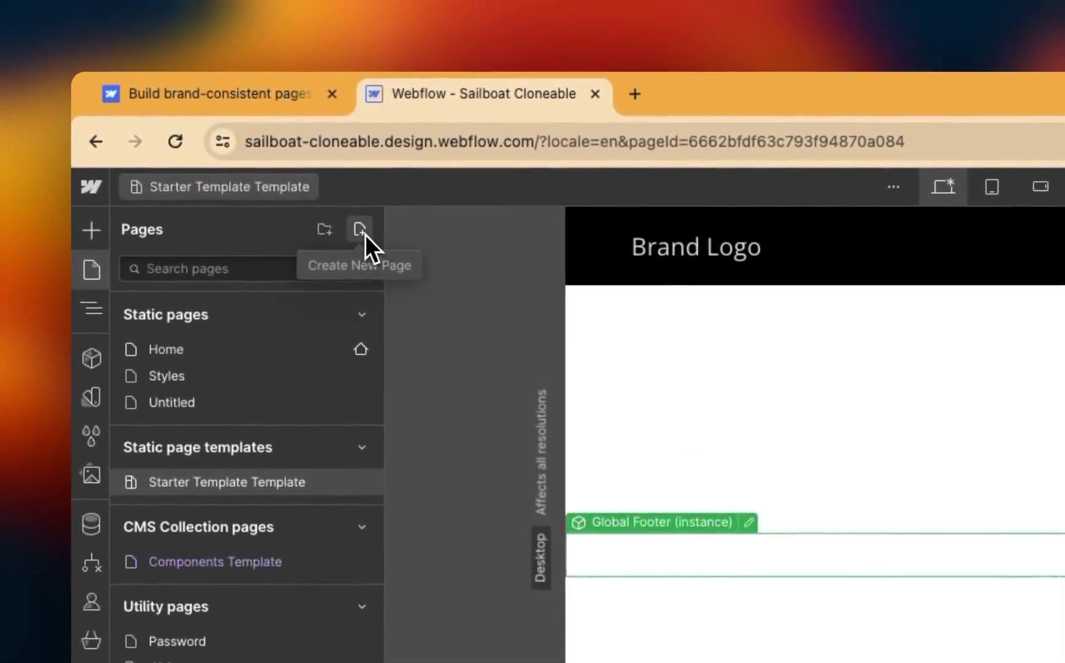
left_click(365, 233)
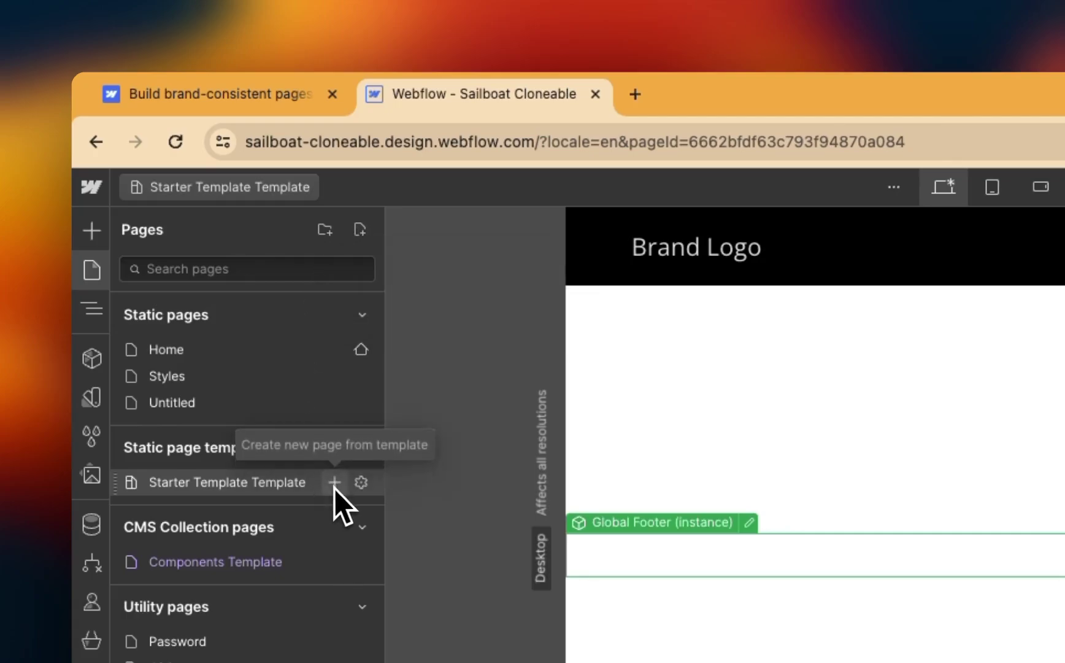
Create a page named Untitled from the Starter Template, without a parent folder, and expand its page-wrapper.
left_click(335, 485)
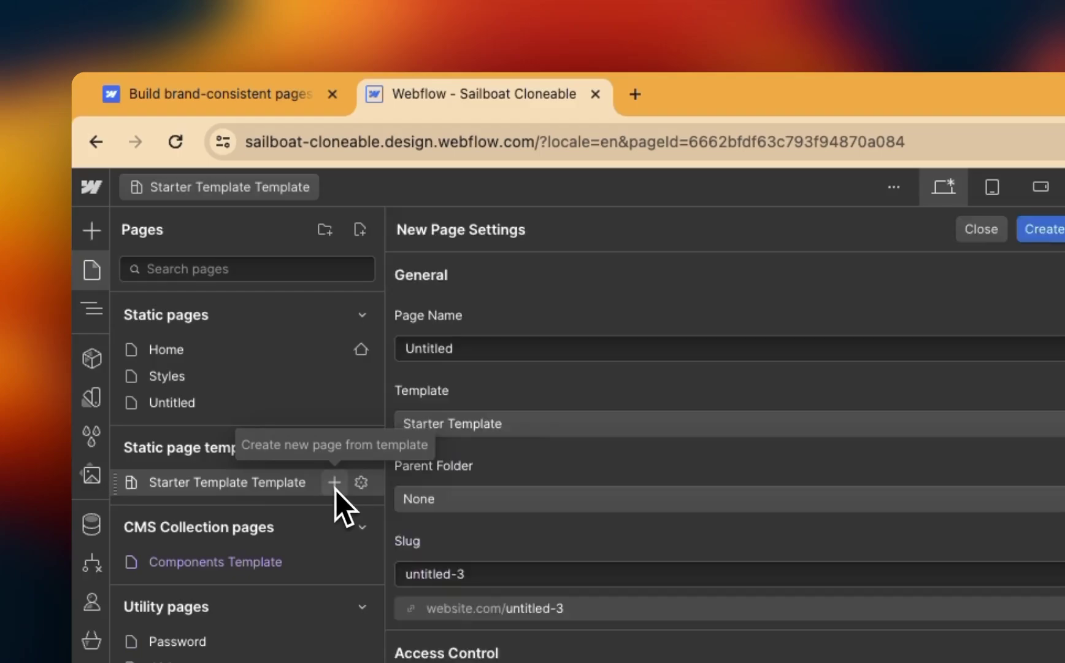
left_click(586, 426)
left_click(461, 482)
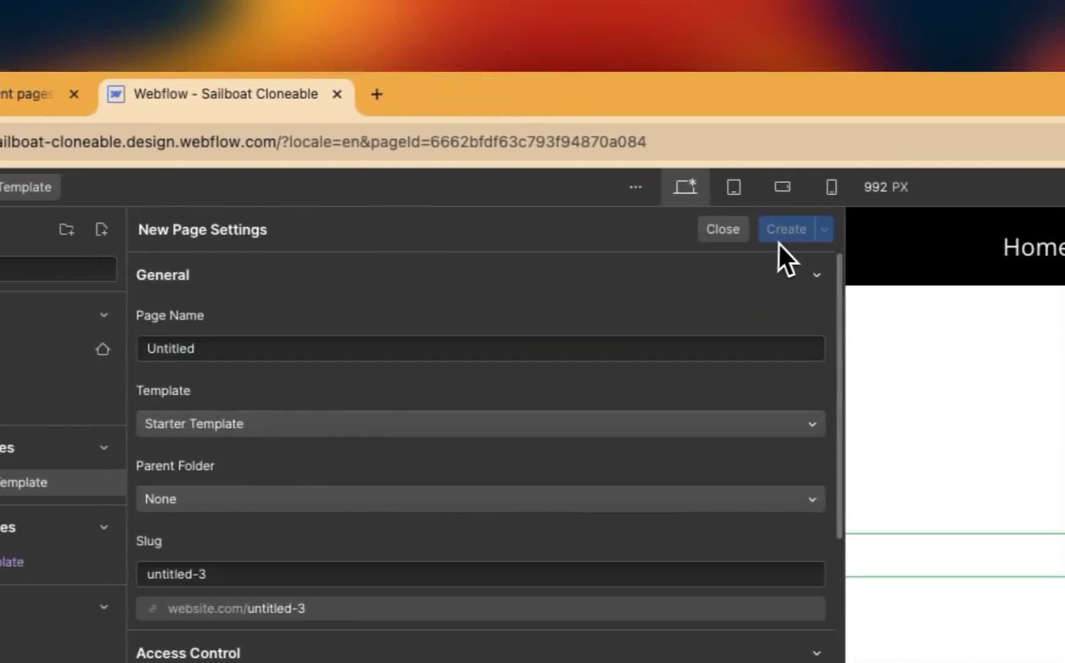
left_click(779, 239)
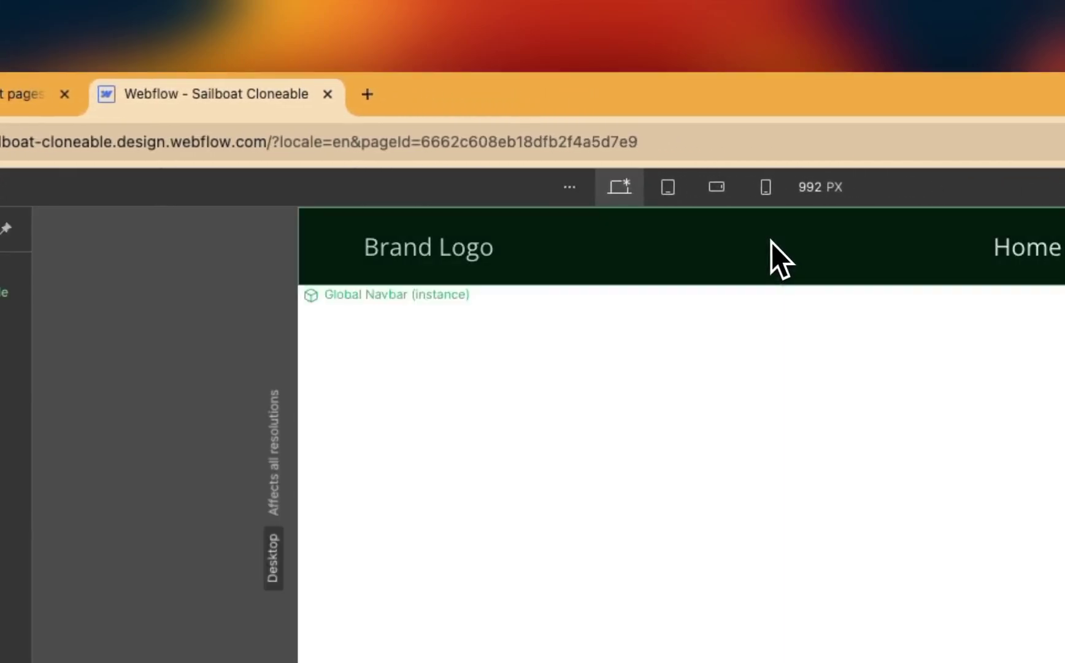
left_click(124, 320)
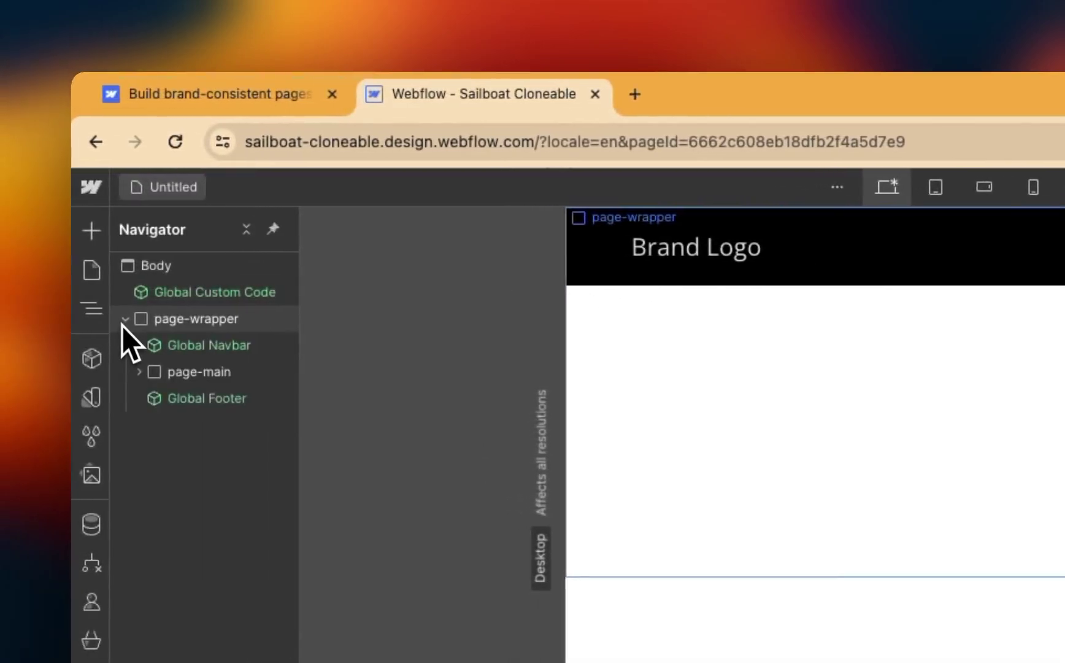
Examine the new Untitled page's settings, including the custom code inside its head tag, and close them without saving.
left_click(93, 274)
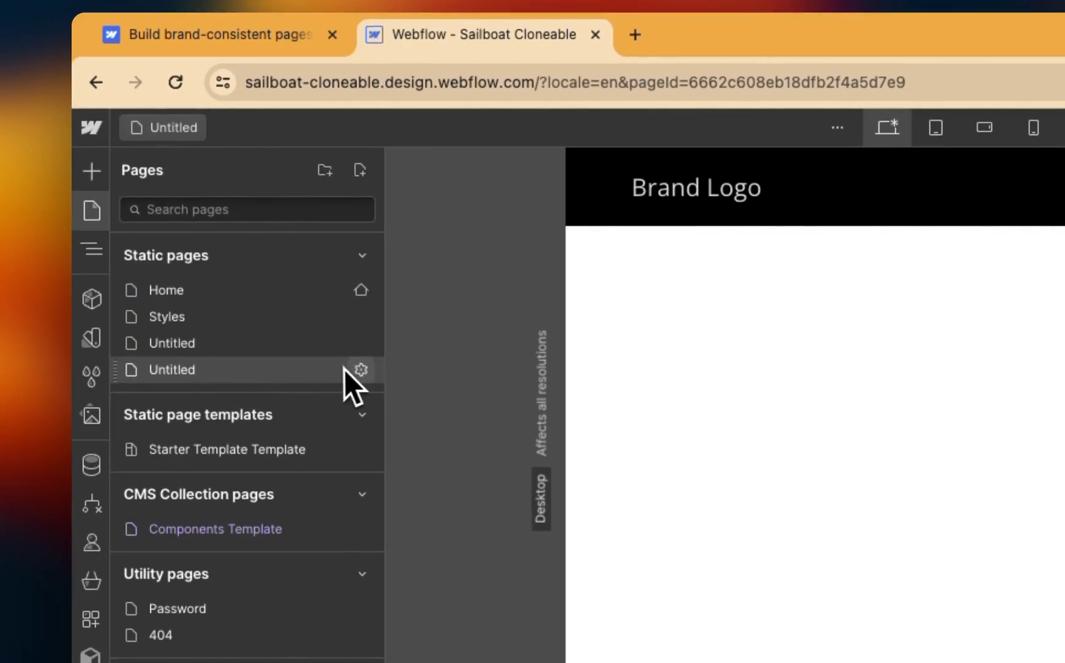
left_click(358, 369)
scroll(553, 553, "down", 10)
scroll(593, 531, "down", 10)
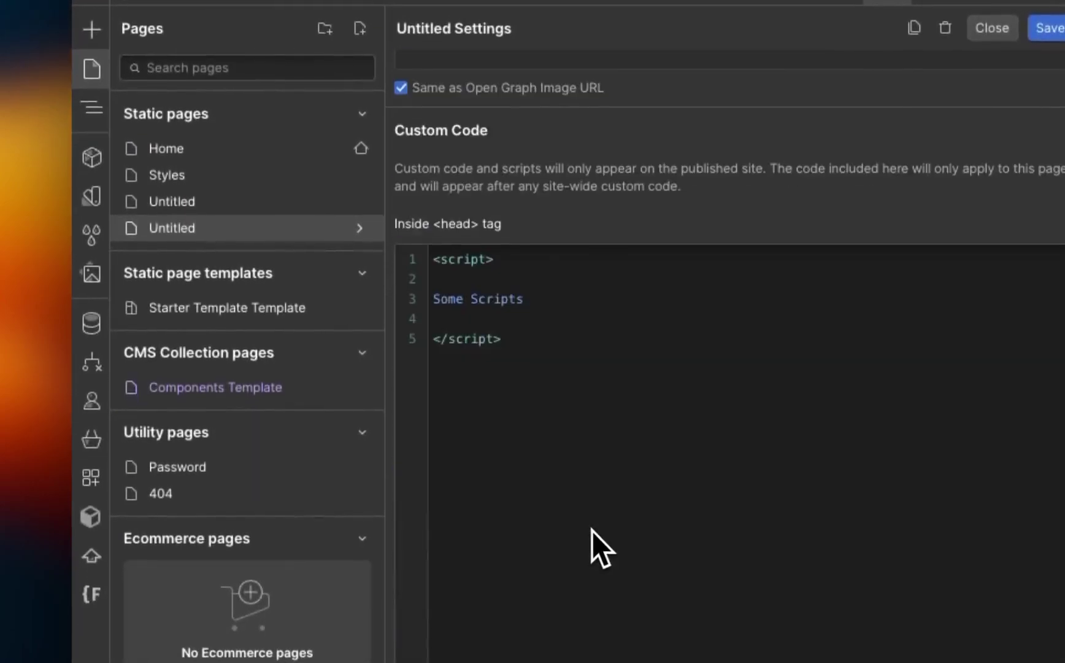
left_click_drag(535, 263, 424, 155)
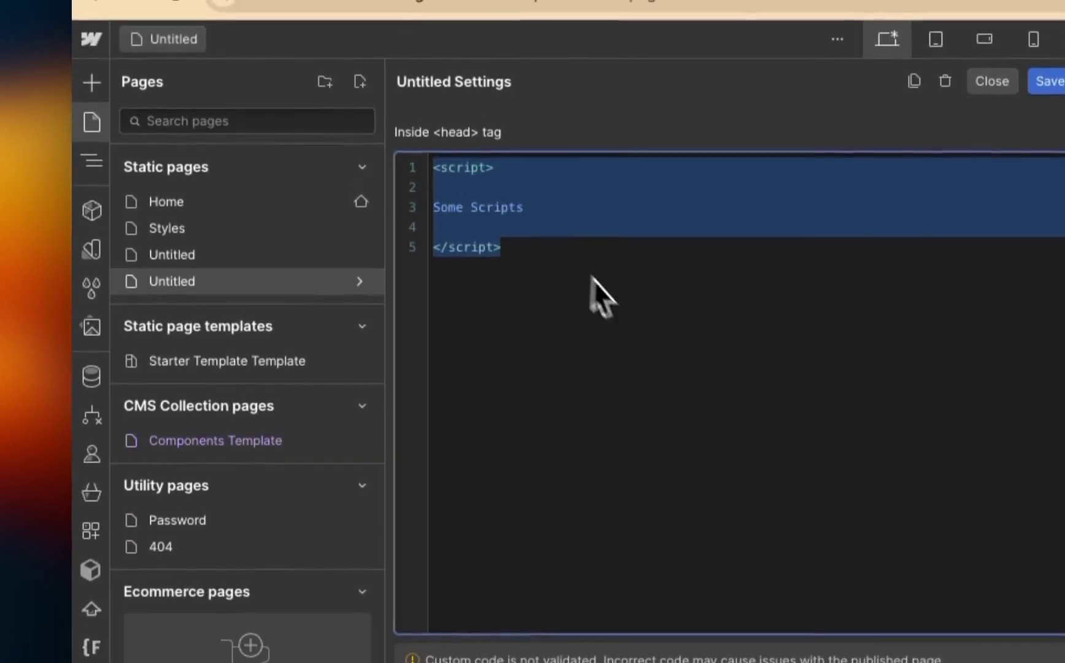
scroll(601, 429, "down", 3)
scroll(601, 608, "up", 12)
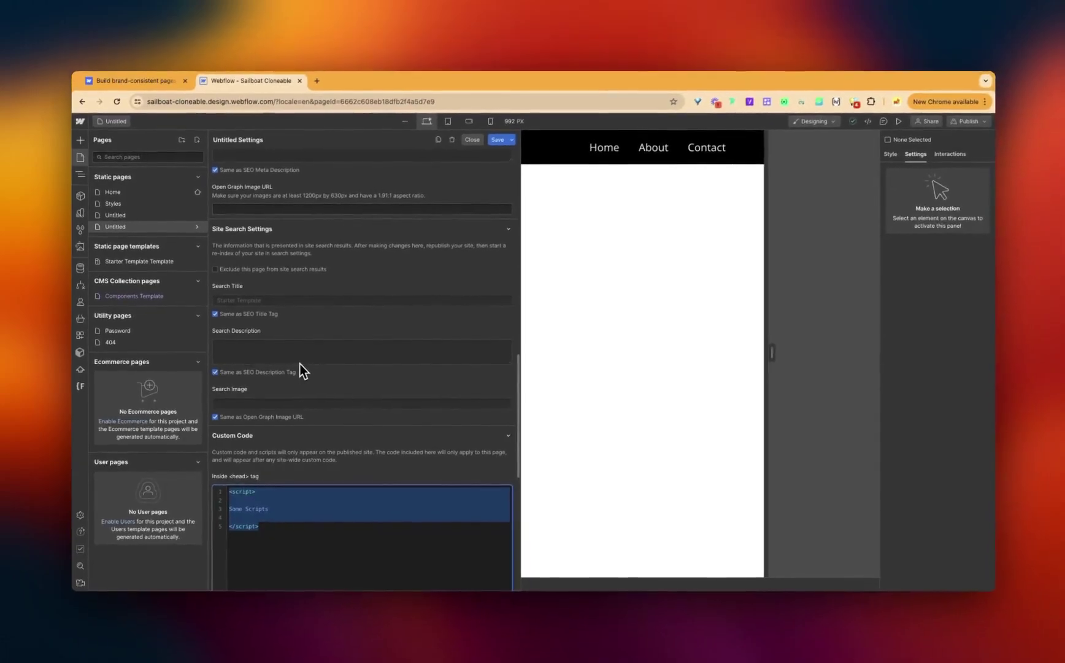
scroll(301, 364, "up", 15)
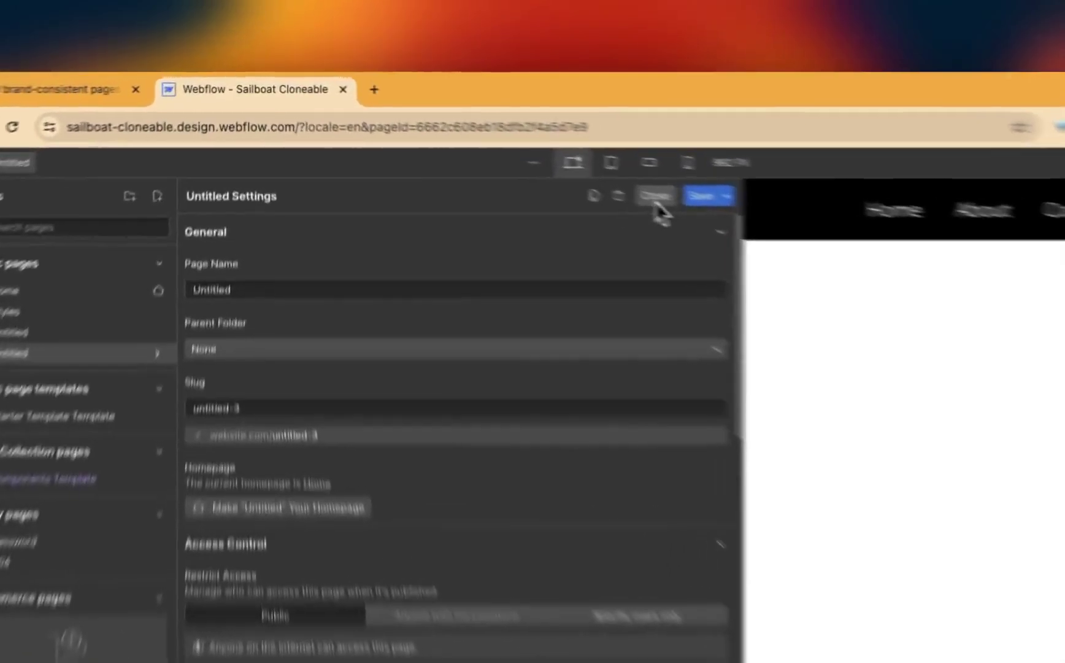
left_click(471, 140)
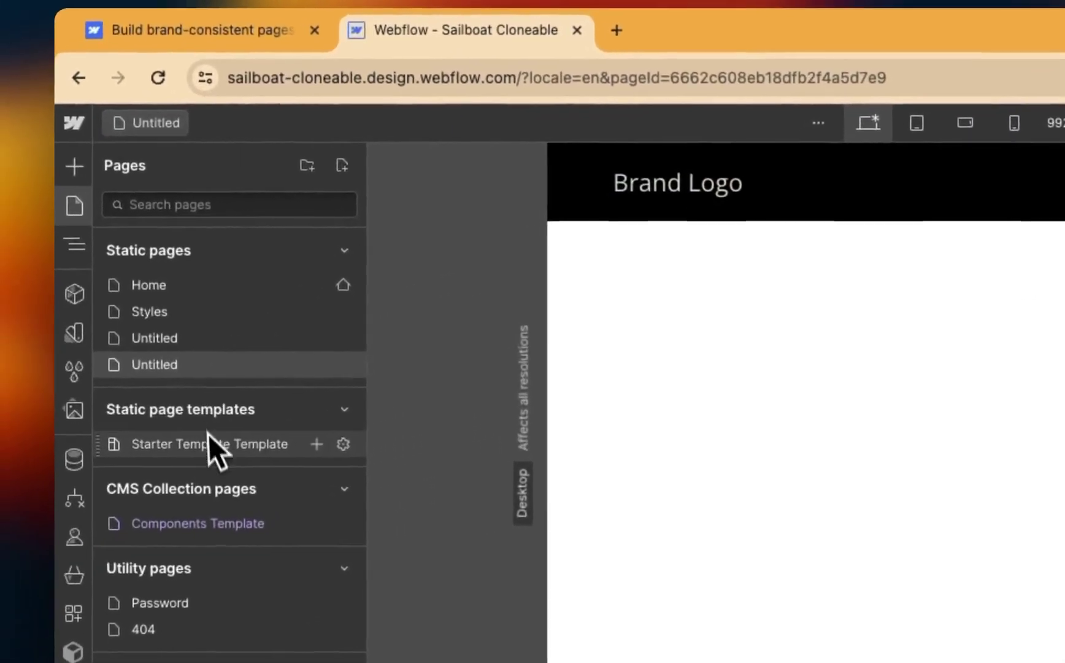
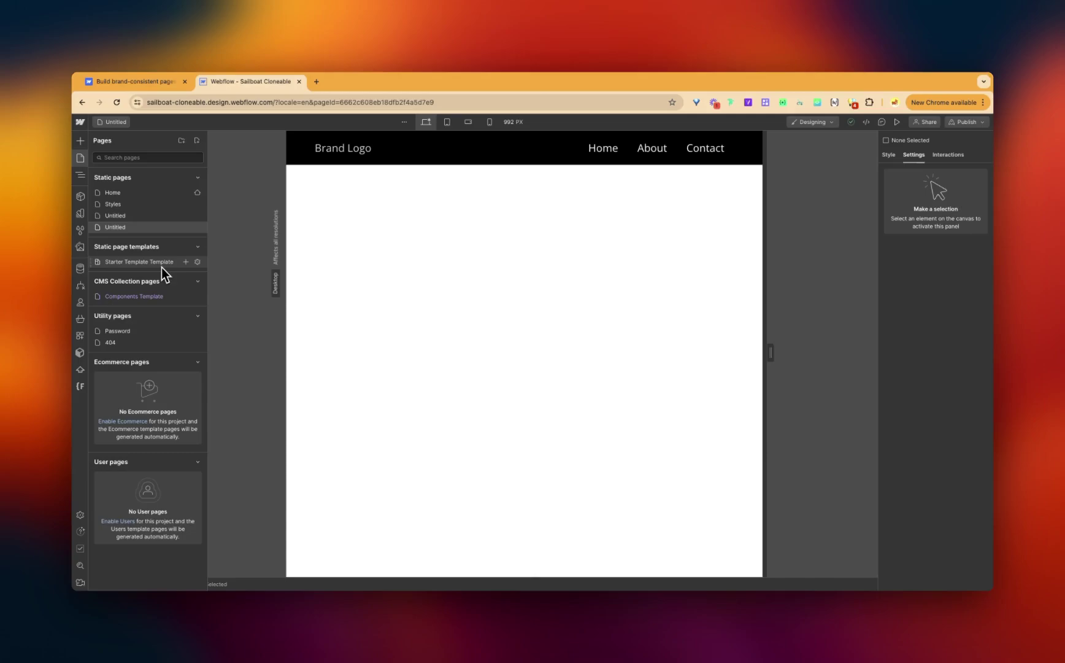
Open the choices for creating a new page or a static page template.
mouse_move(143, 265)
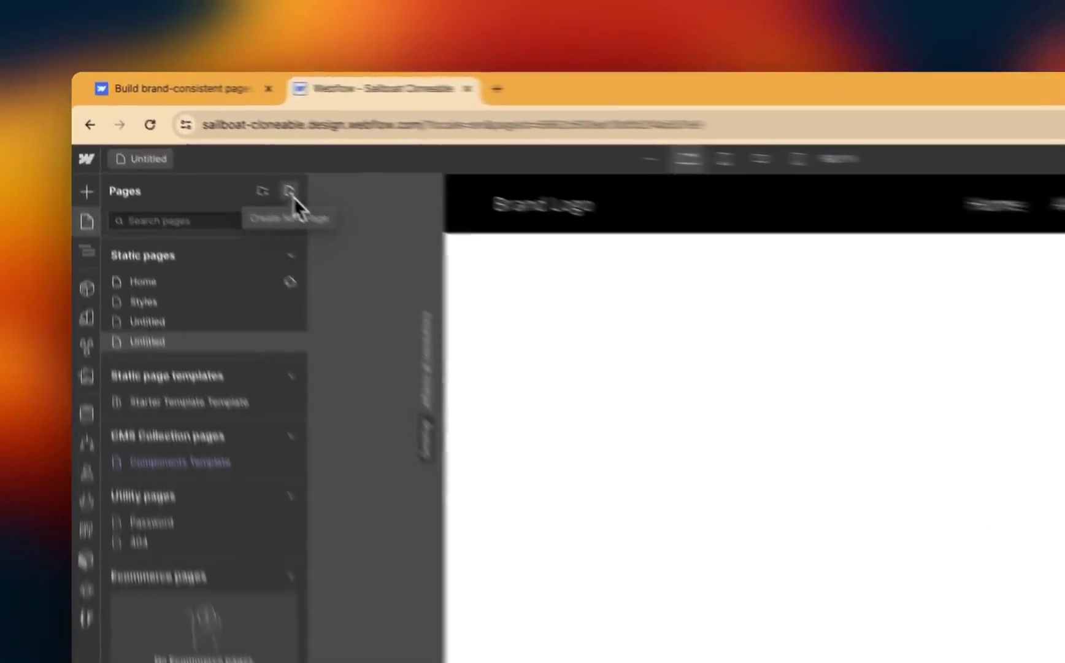
left_click(197, 142)
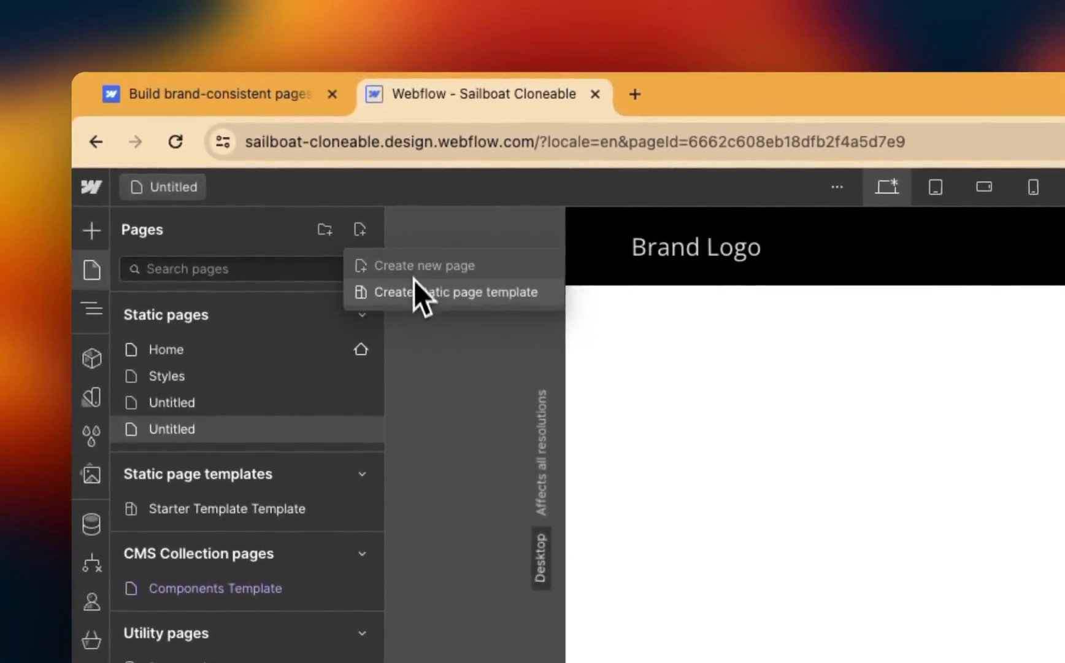